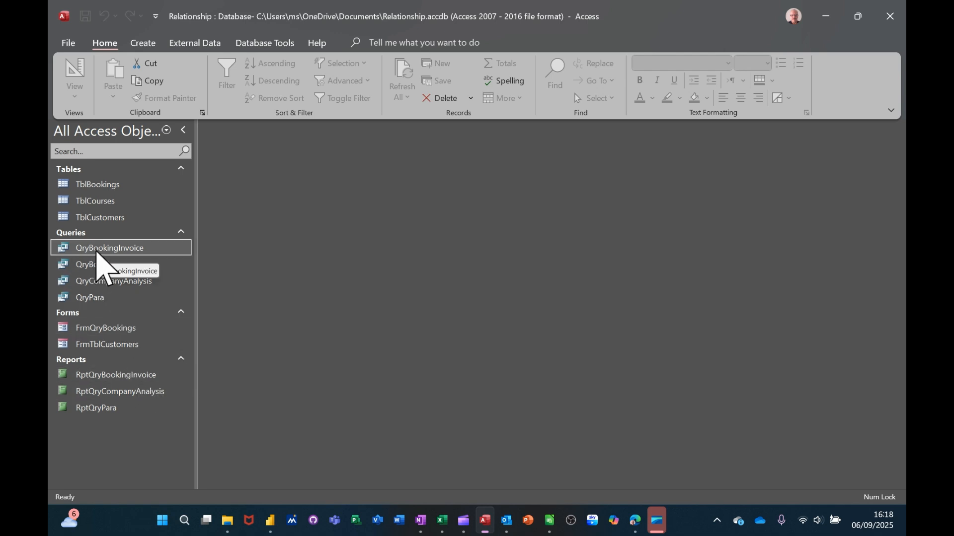
Step: Run the QryBookingInvoice query for invoice number 101, review the bookings it returns, and close the query
double_click(98, 254)
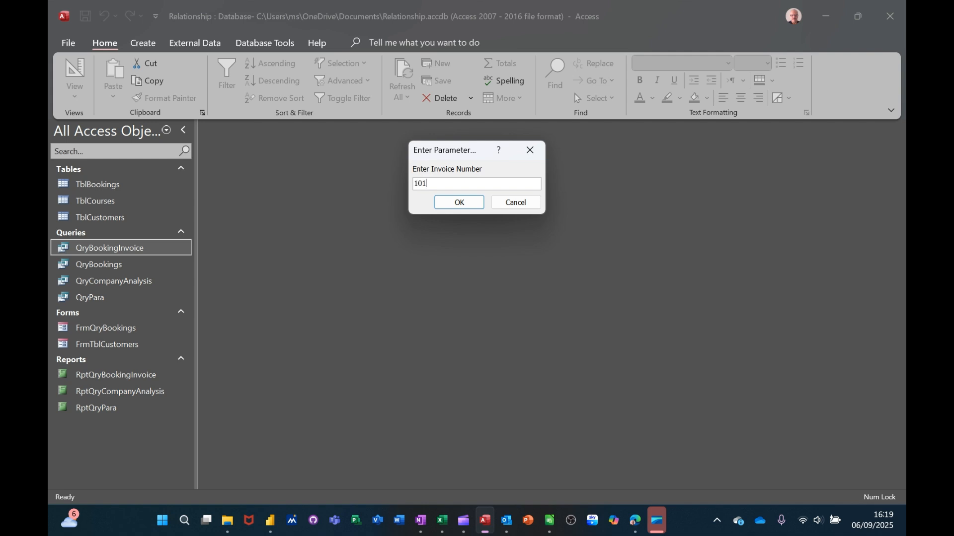
key(Return)
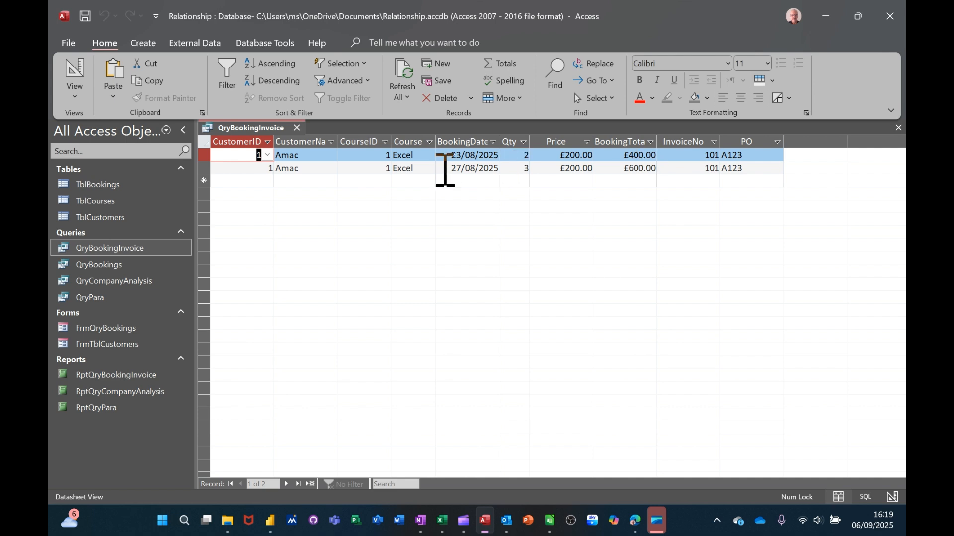
click(298, 129)
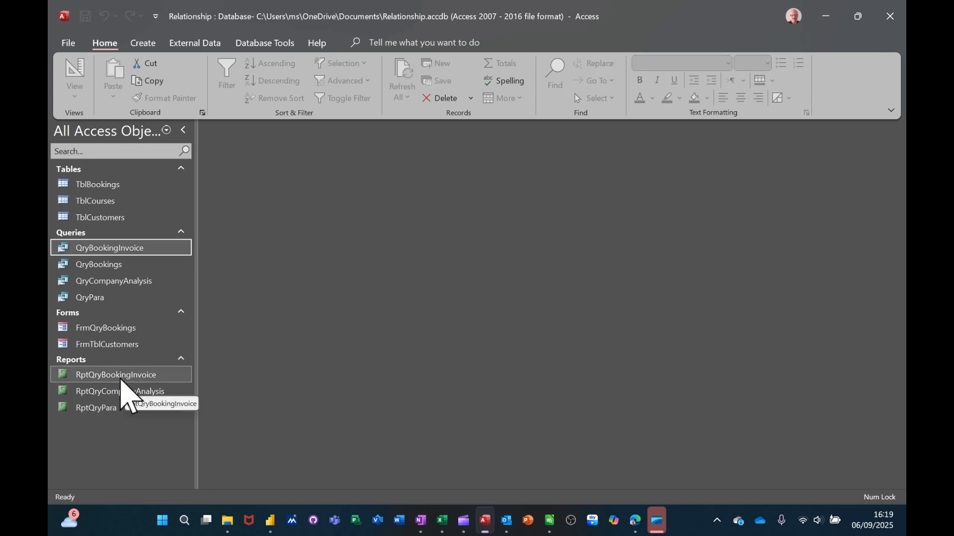
Step: Open the RptQryBookingInvoice report for invoice number 101, review its layout, and close the report
double_click(118, 379)
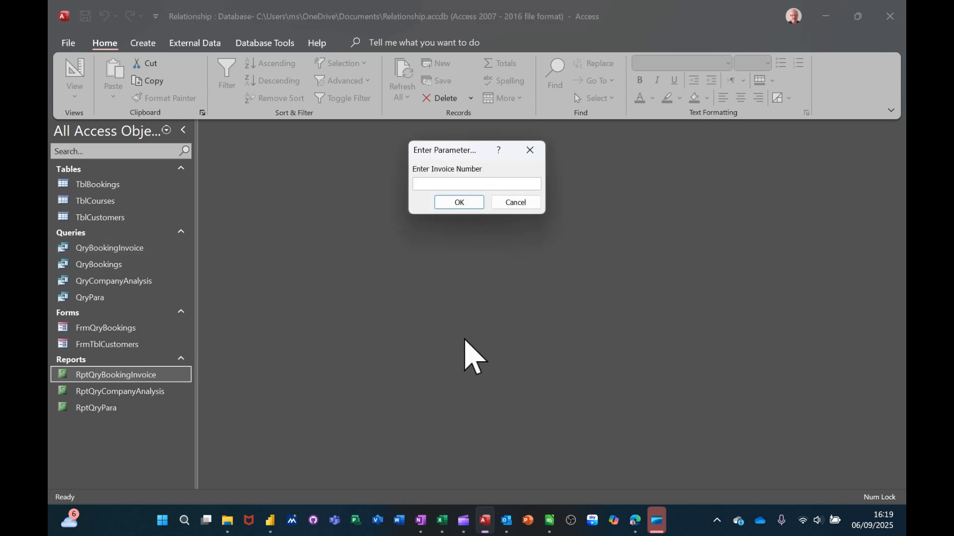
key(Return)
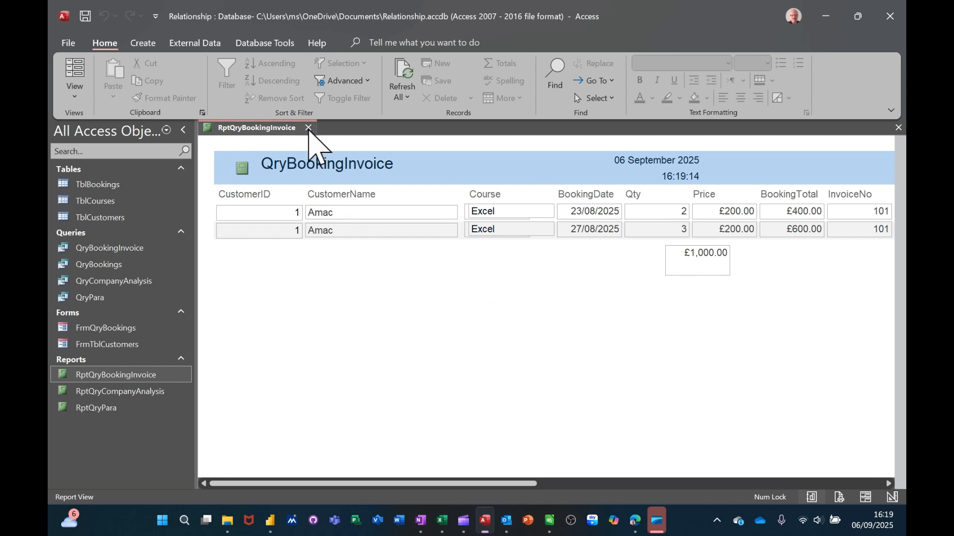
click(308, 128)
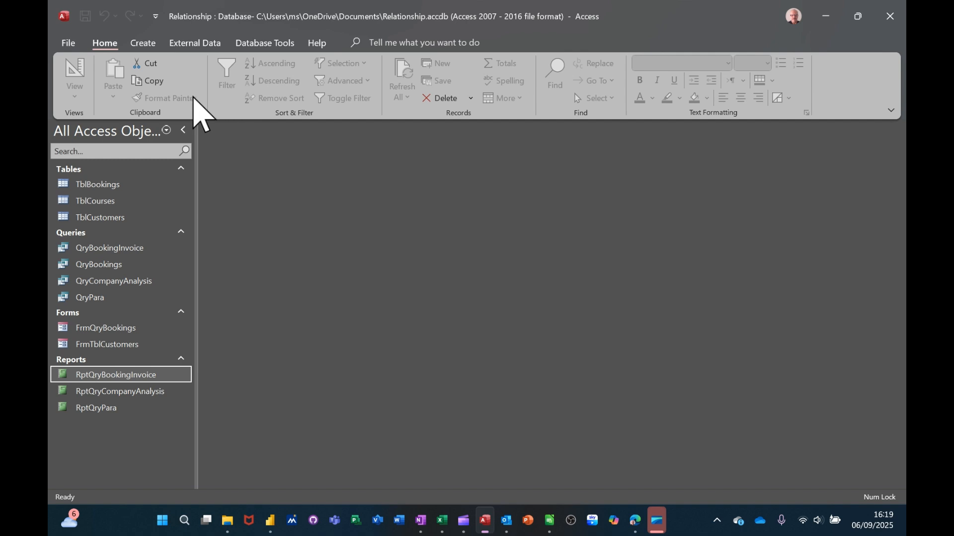
Step: Create a new report in Design View and set its record source to QryBookingInvoice
click(143, 45)
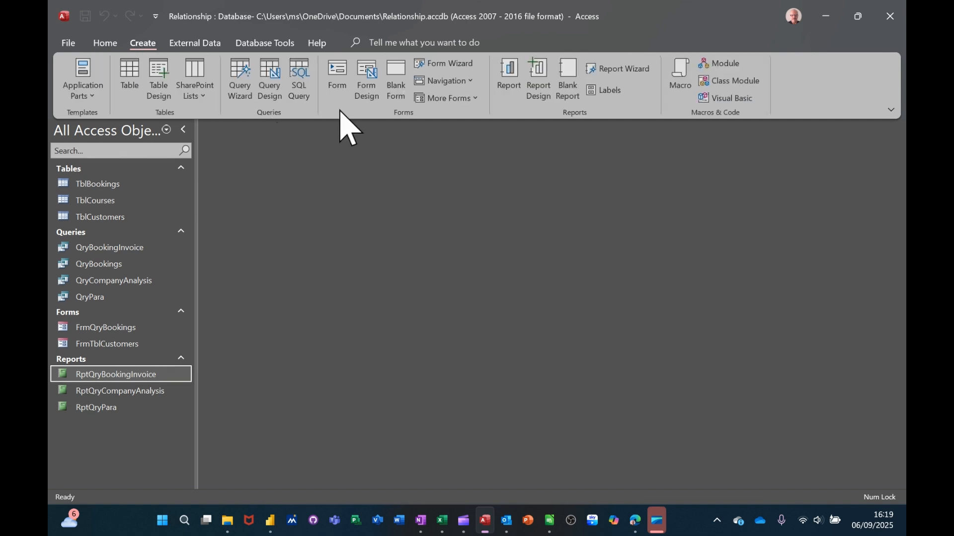
click(539, 85)
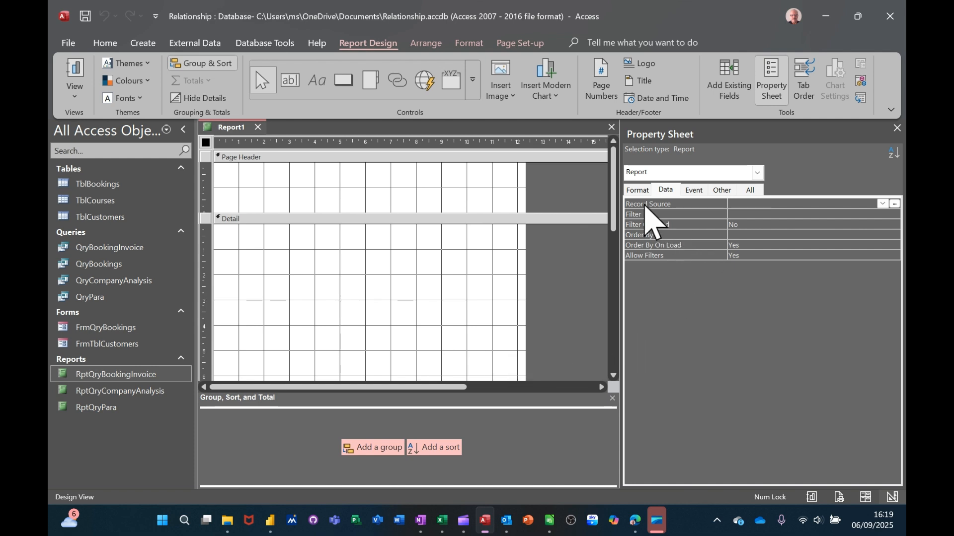
click(668, 191)
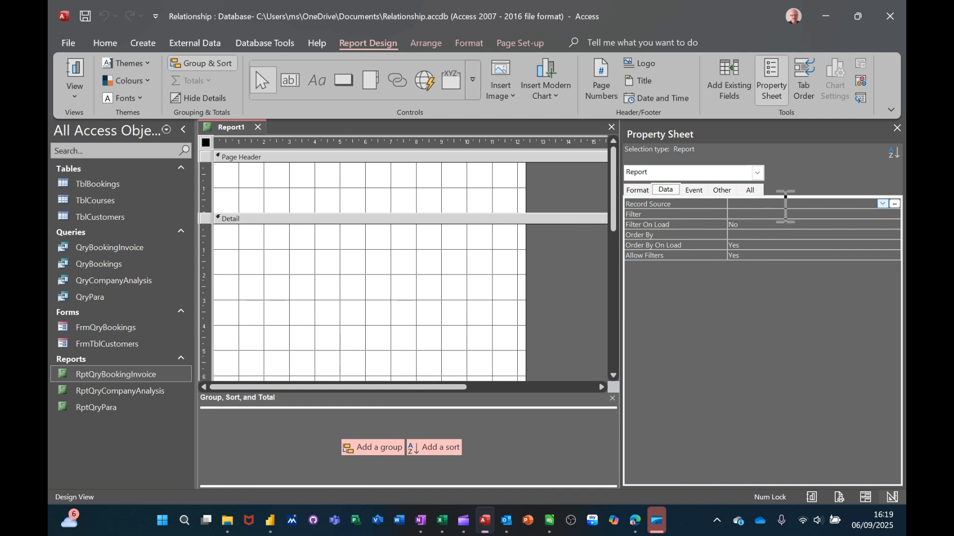
click(882, 203)
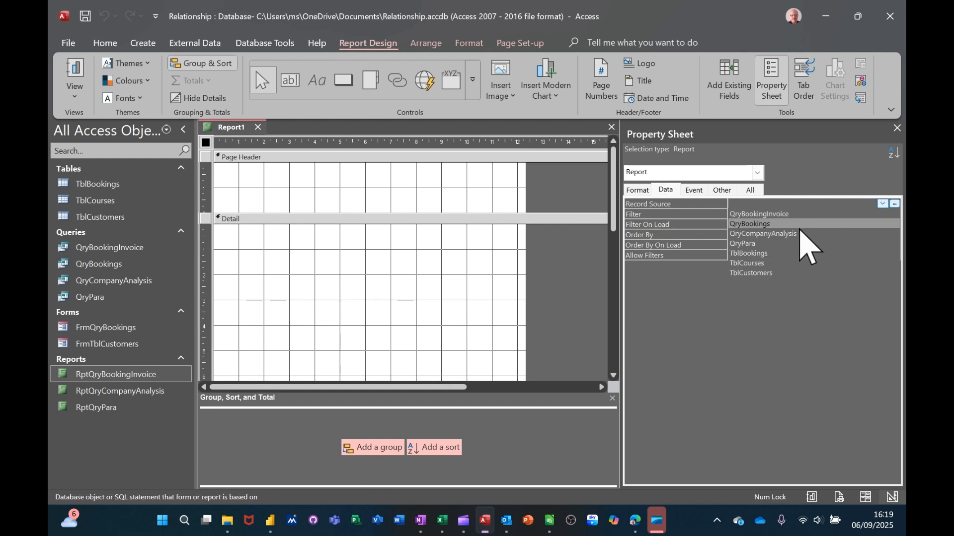
click(793, 213)
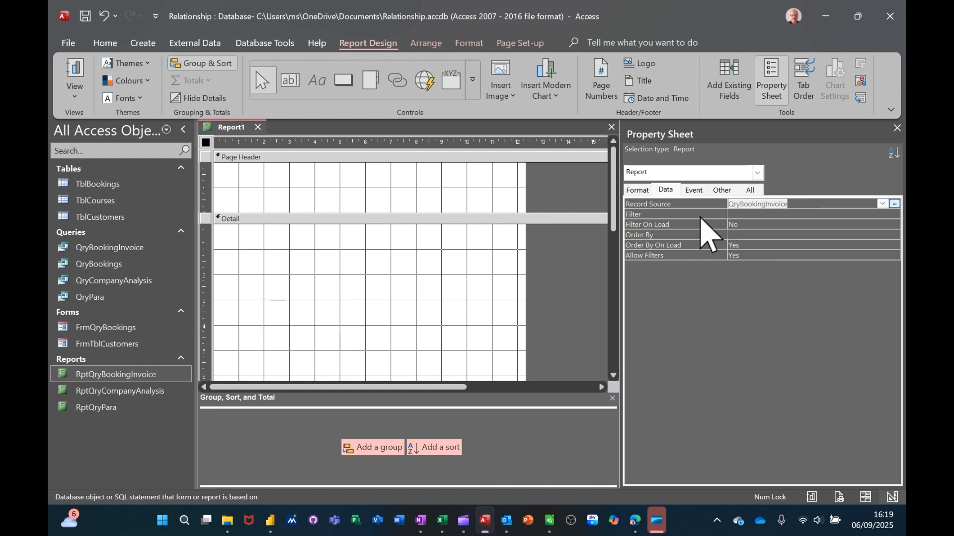
Step: Group the report on InvoiceNo and place the InvoiceNo field at the top of a shortened InvoiceNo Header section
click(730, 86)
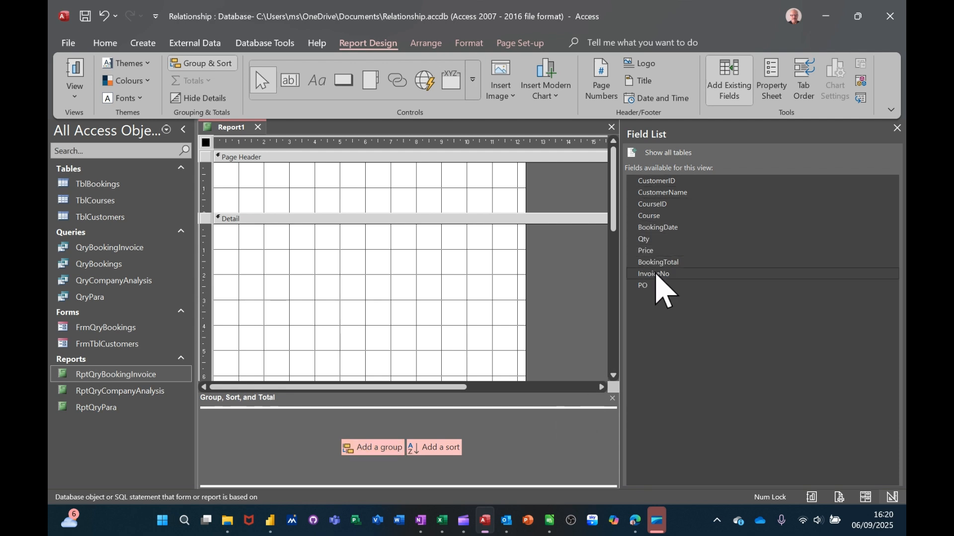
click(373, 469)
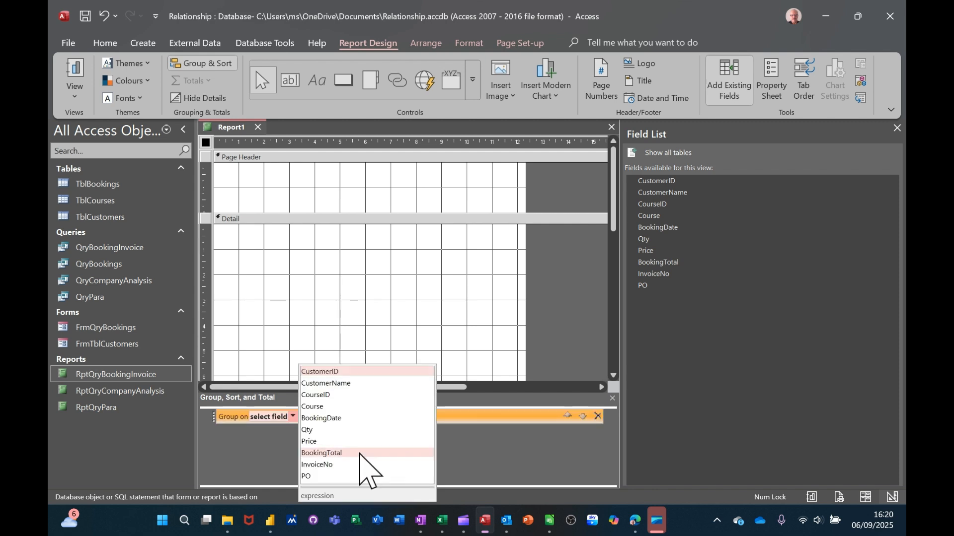
click(330, 464)
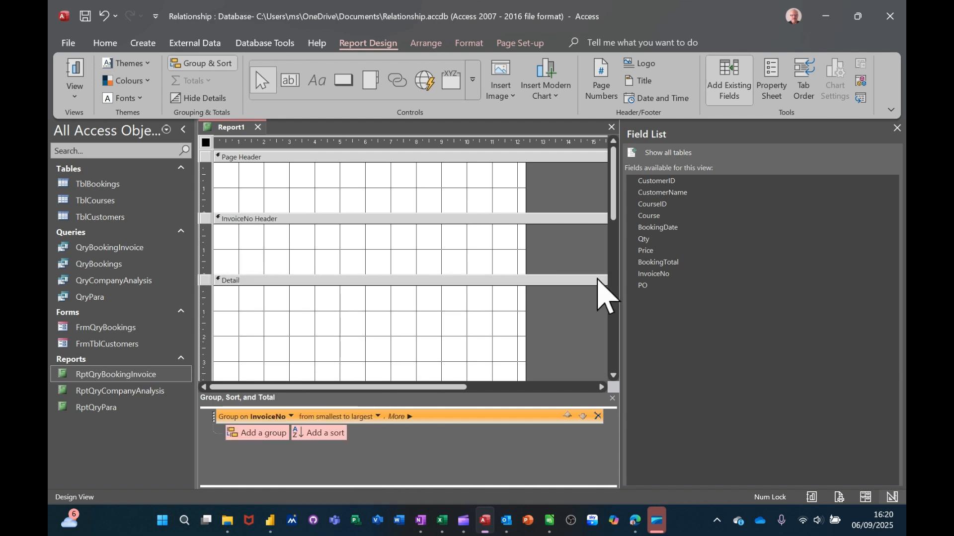
drag(652, 275, 271, 239)
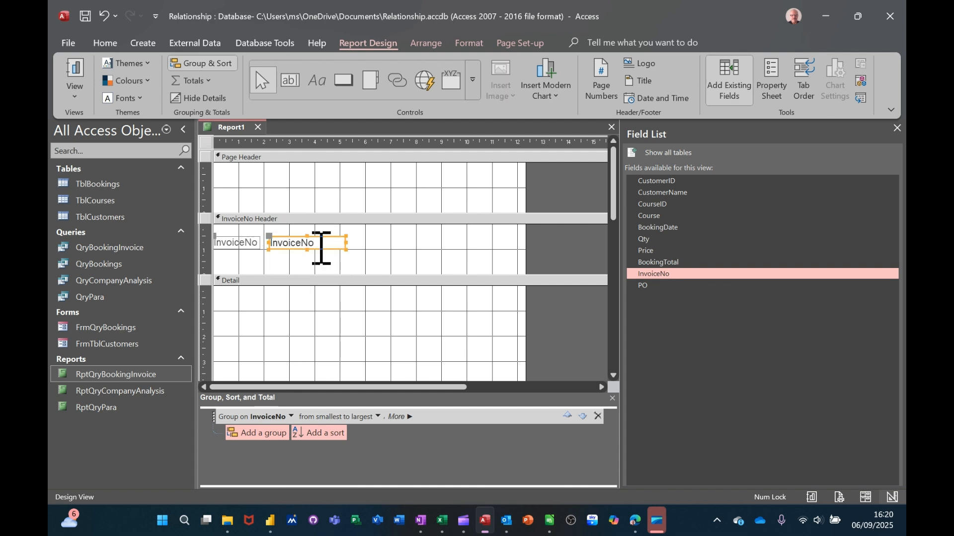
mouse_move(321, 248)
mouse_down()
mouse_move(320, 238)
mouse_move(326, 270)
mouse_move(332, 244)
mouse_up()
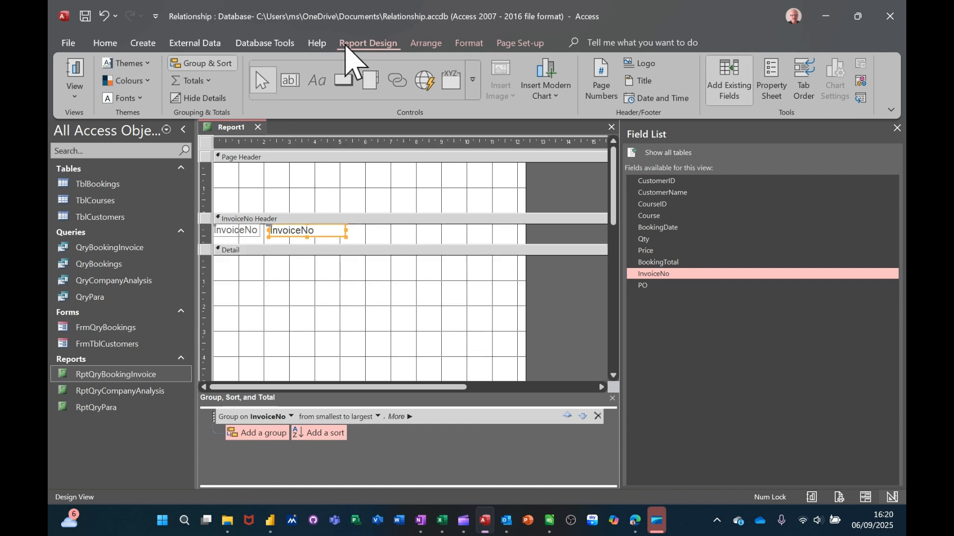
Step: Format both the InvoiceNo field and its label as bold blue text
click(469, 45)
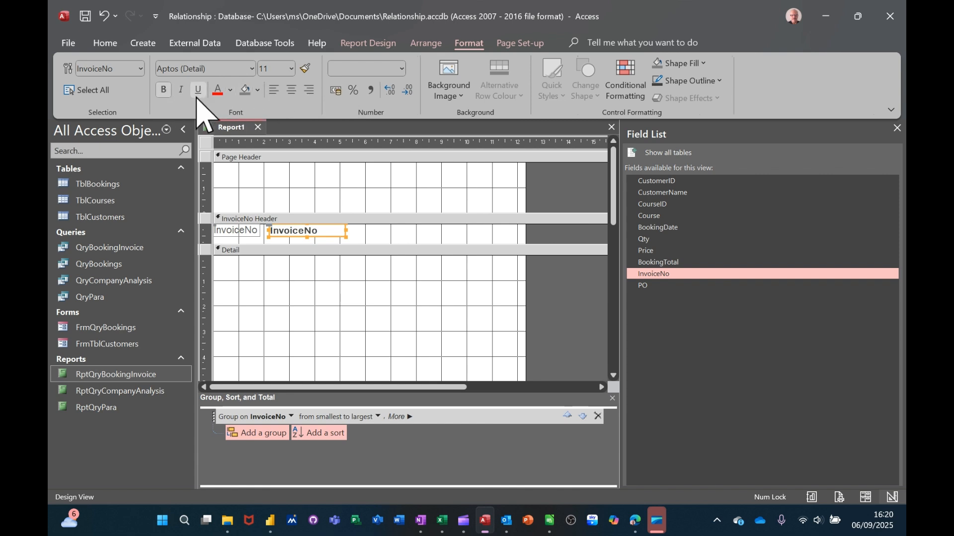
click(230, 90)
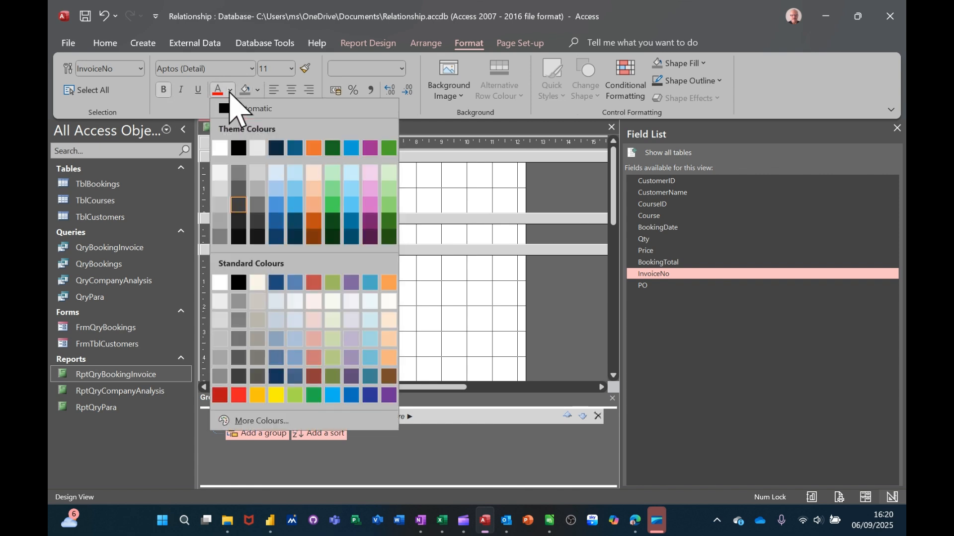
click(276, 220)
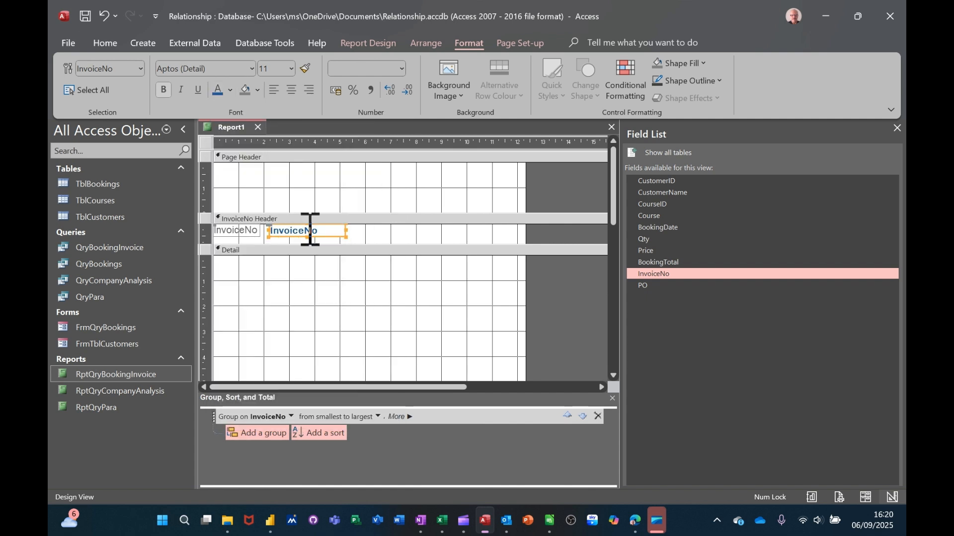
click(235, 233)
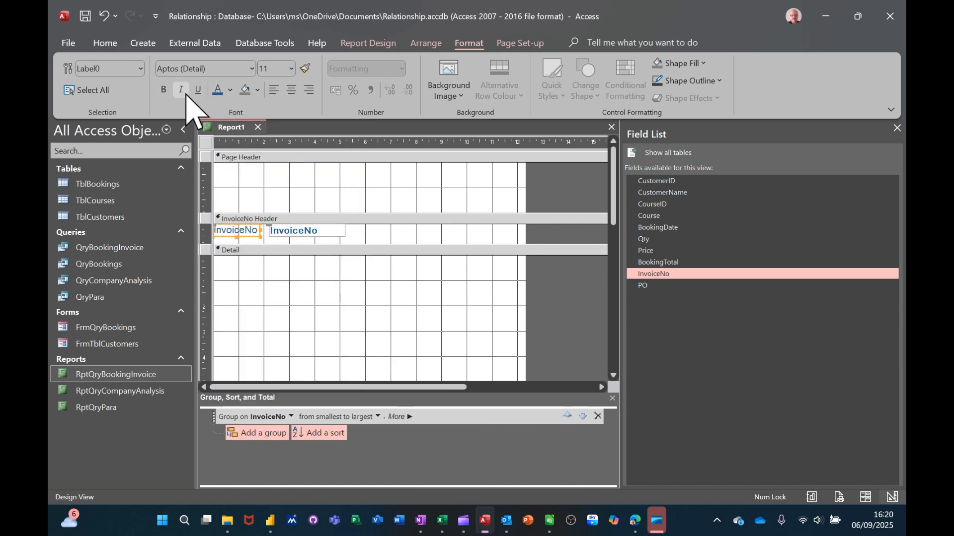
click(164, 89)
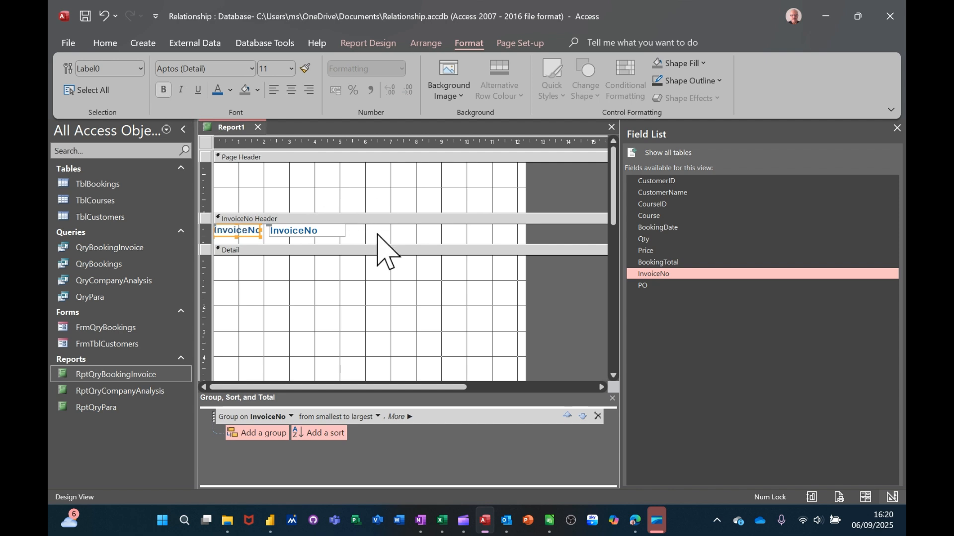
Step: Preview the report for invoice number 101 in Report View and return to Design View
click(372, 47)
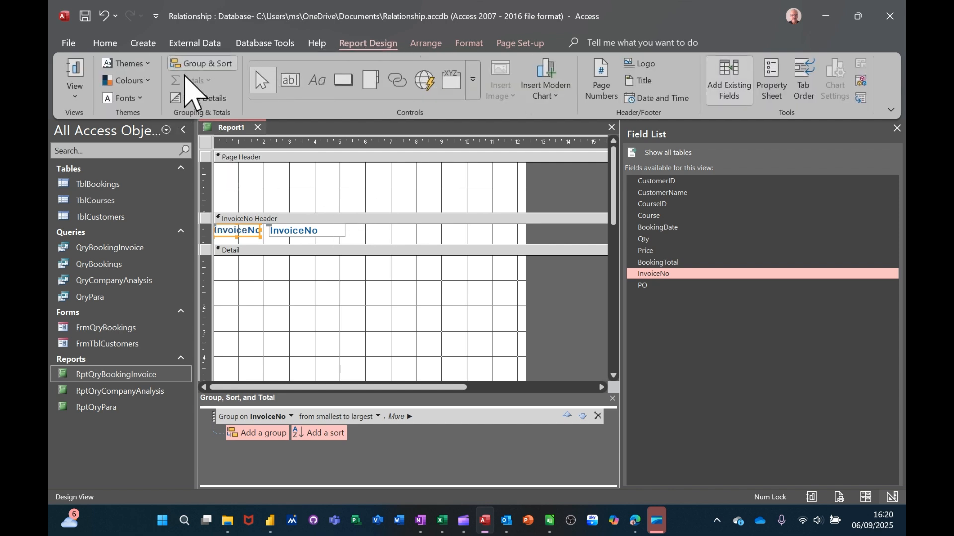
click(76, 69)
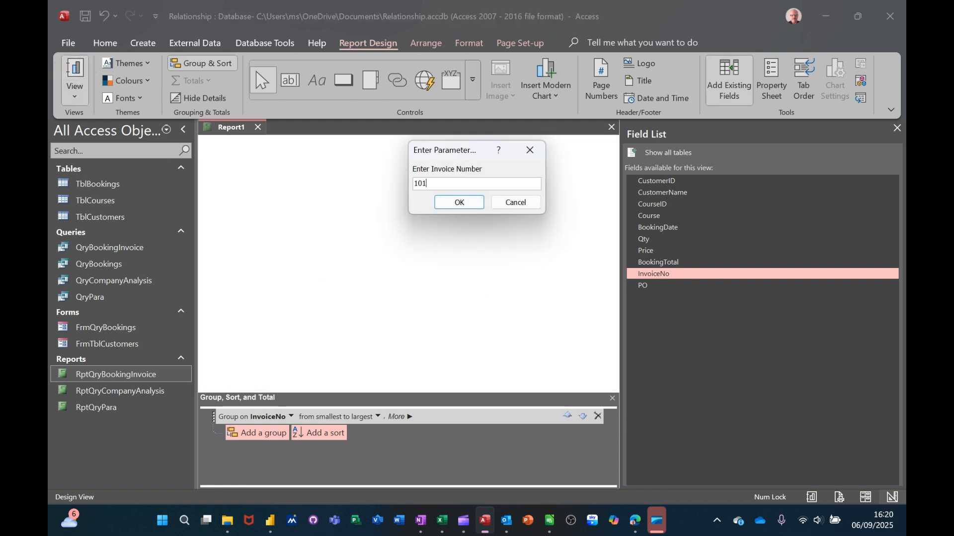
text(101)
key(Return)
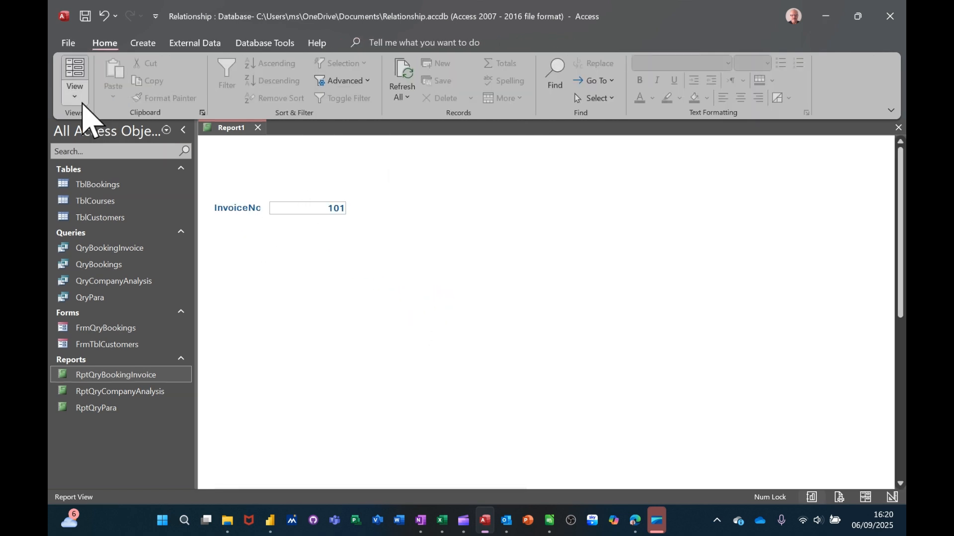
click(71, 93)
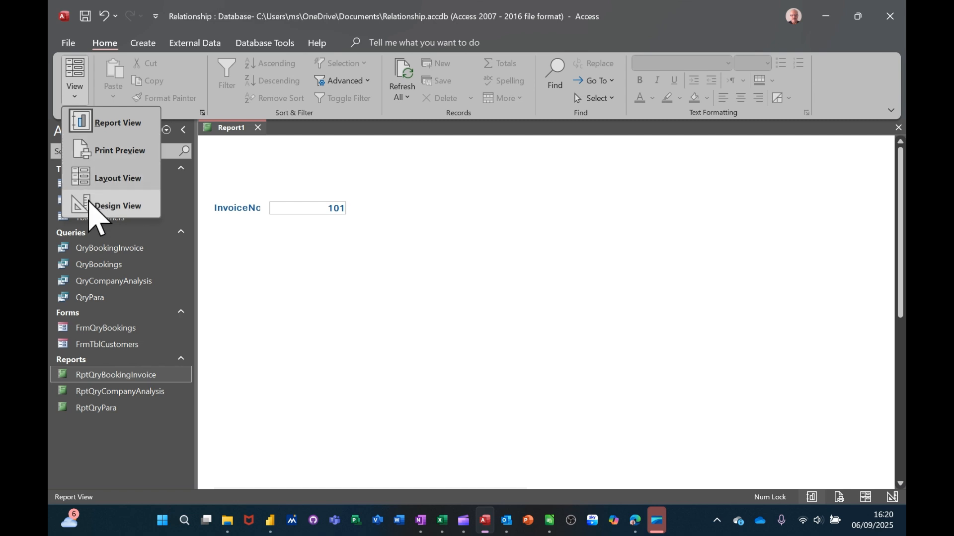
click(99, 206)
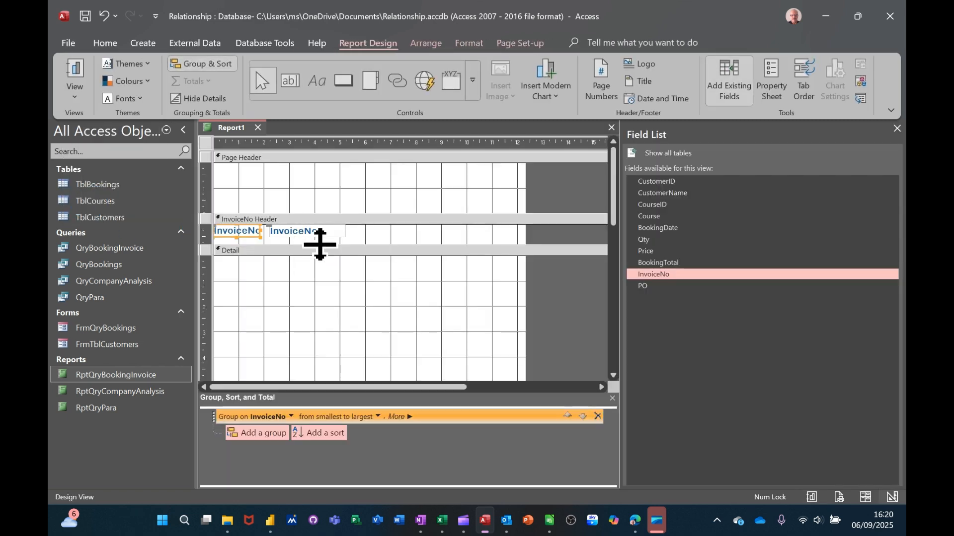
Step: Add the CustomerName field at the top of the Detail section and change its label to "Customer Name"
click(372, 264)
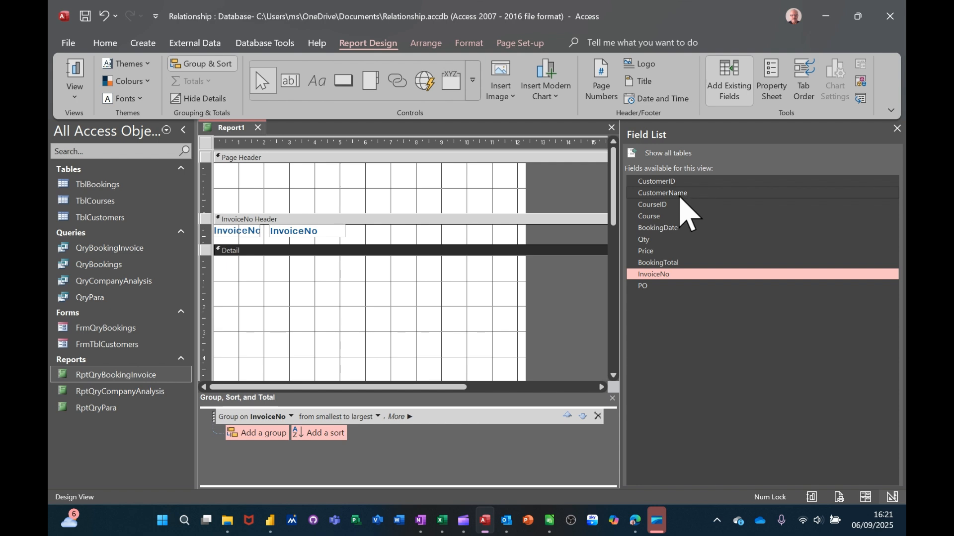
drag(682, 198, 290, 270)
drag(366, 273, 316, 257)
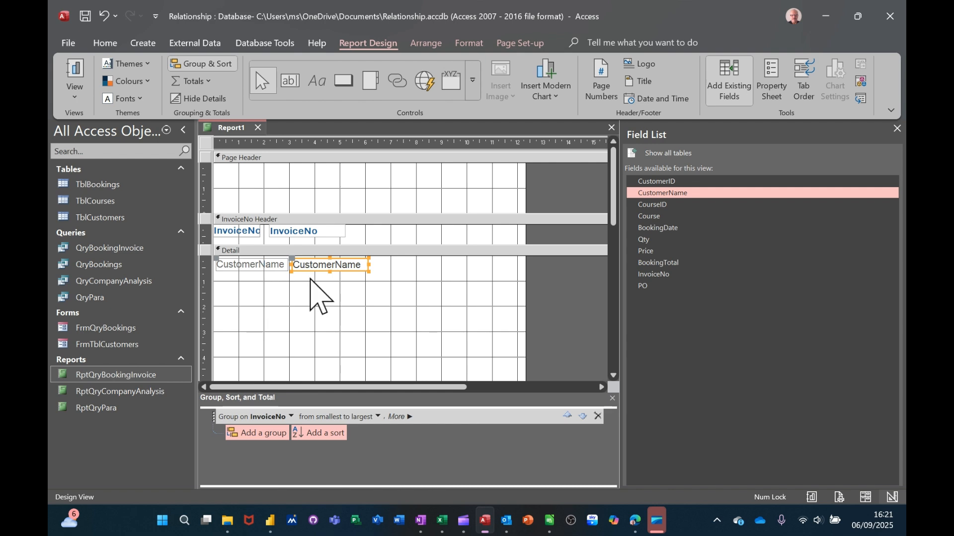
click(264, 268)
click(261, 266)
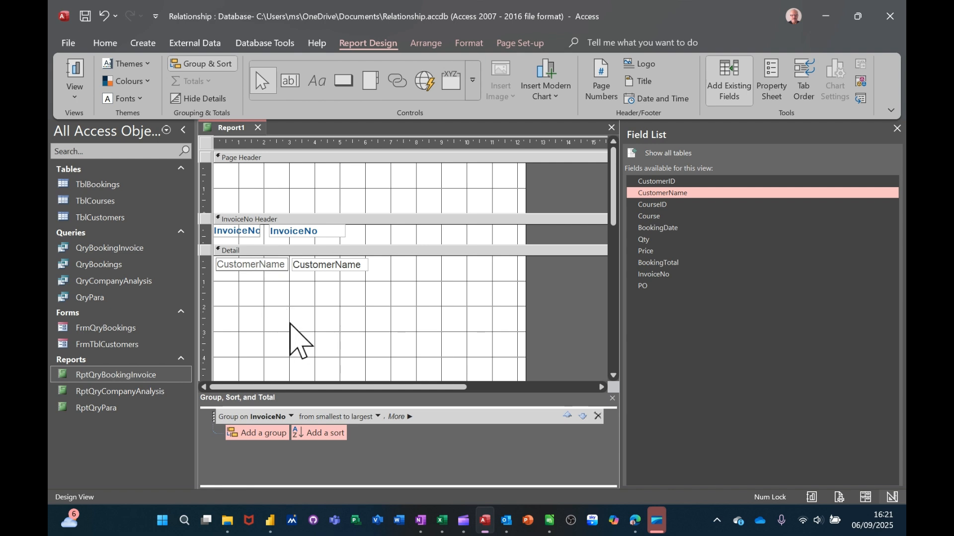
click(393, 300)
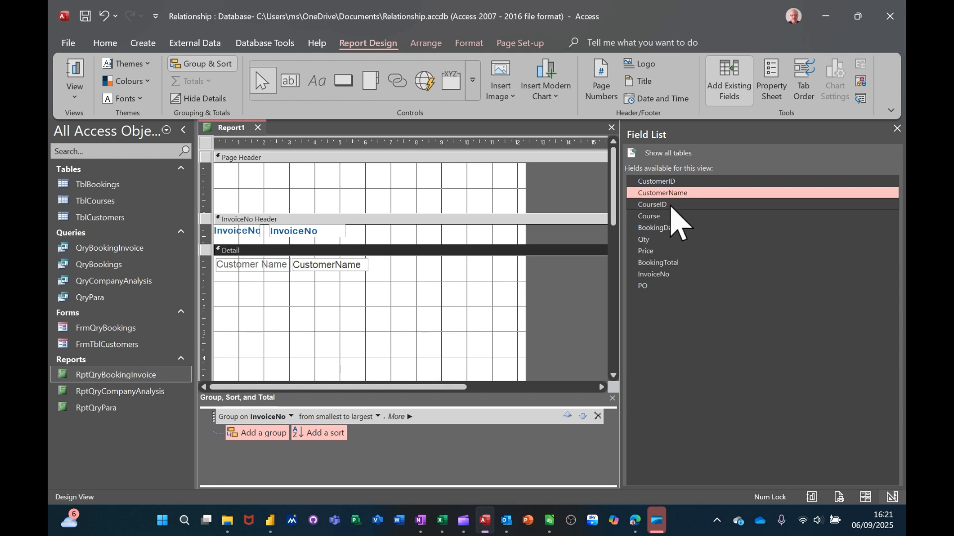
Step: Add the Course field below CustomerName in the Detail section, with its label directly beside the field
drag(658, 219, 372, 288)
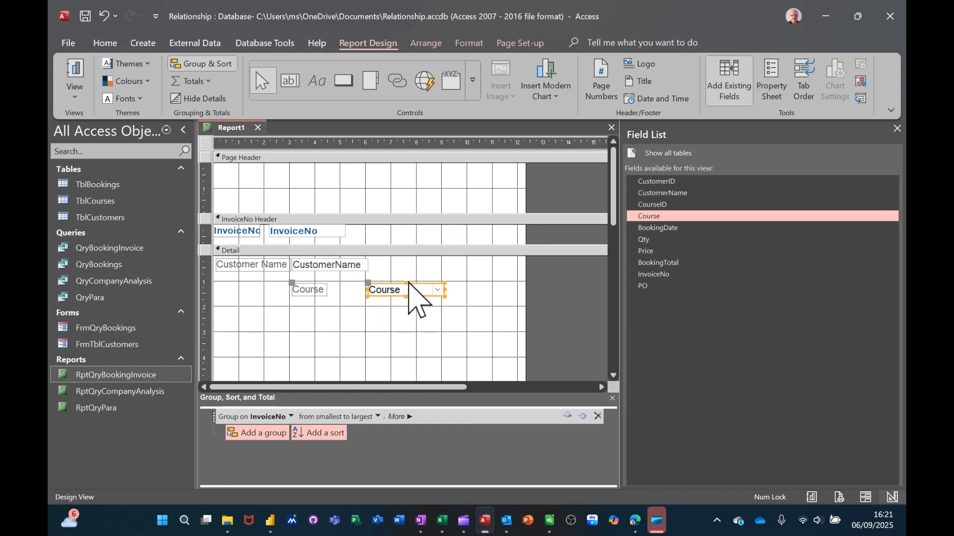
click(366, 284)
drag(366, 284, 305, 284)
click(464, 308)
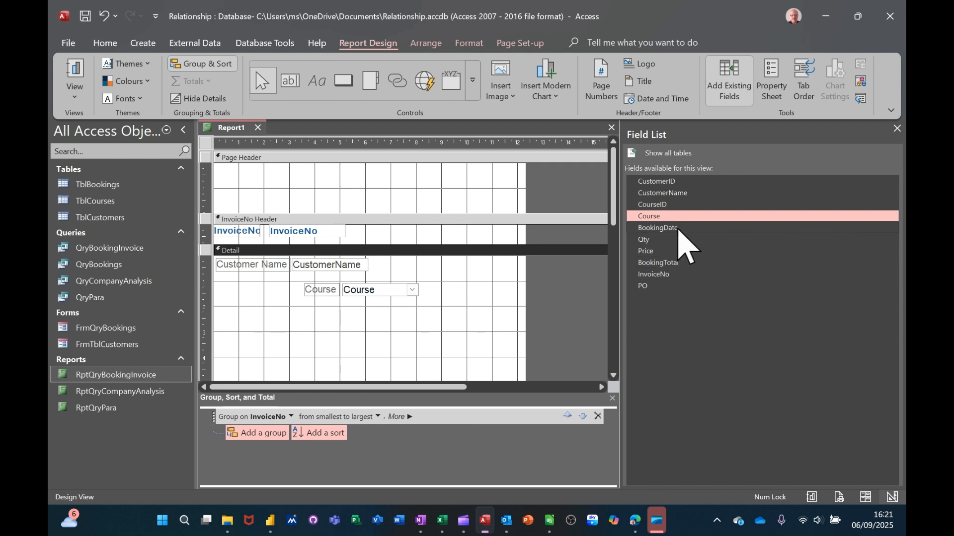
Step: Add the BookingDate and BookingTotal fields below Course in the Detail section
drag(678, 230, 348, 308)
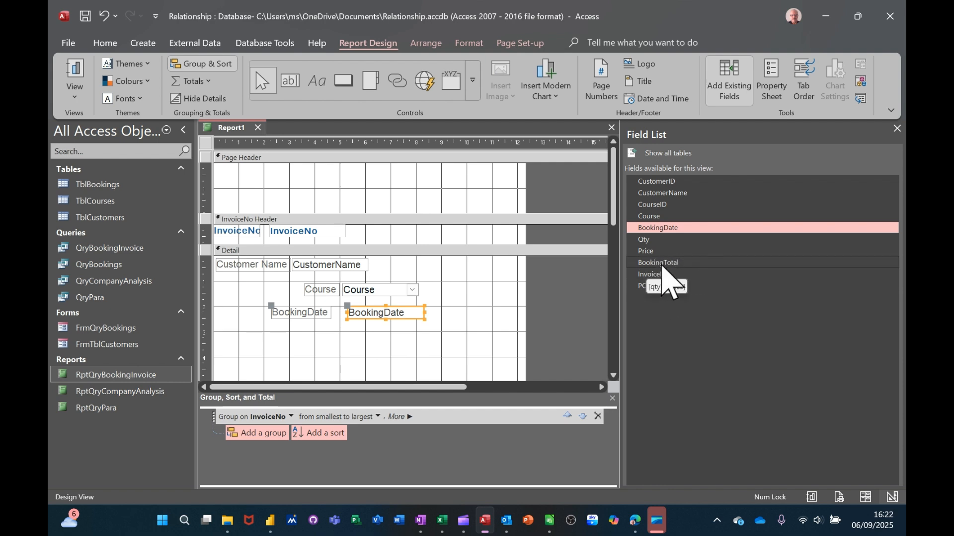
drag(659, 266, 350, 329)
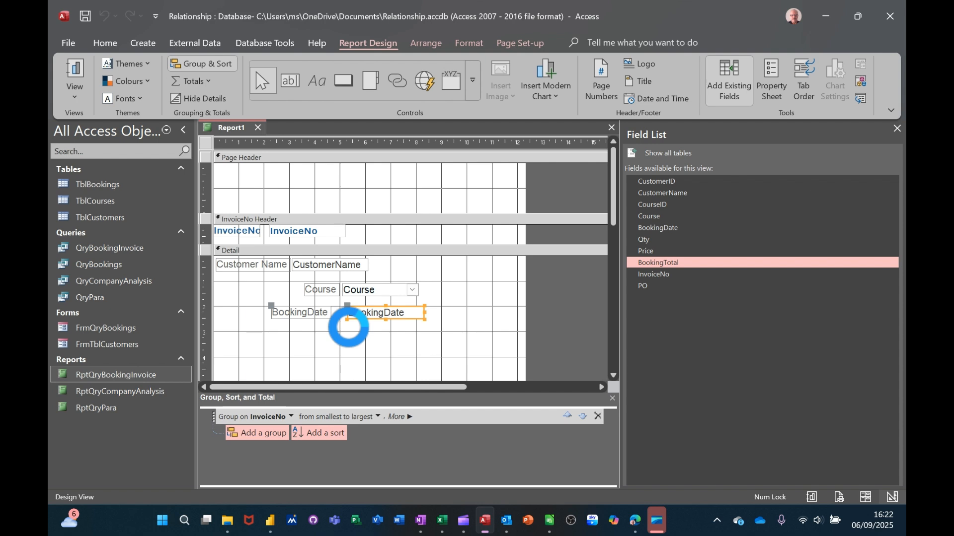
Step: Preview the report for invoice number 101 in Report View, check its customer and booking details, and return to Design View
click(75, 75)
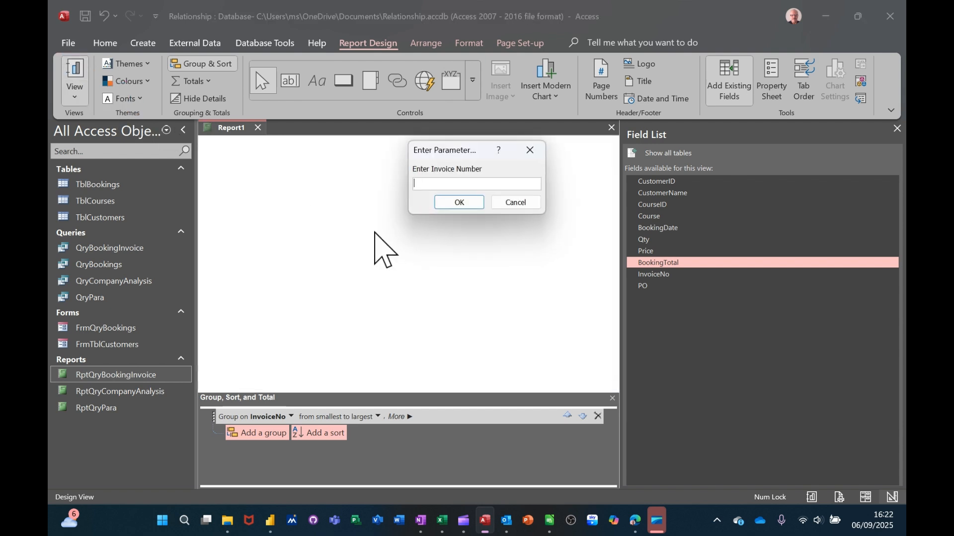
key(Return)
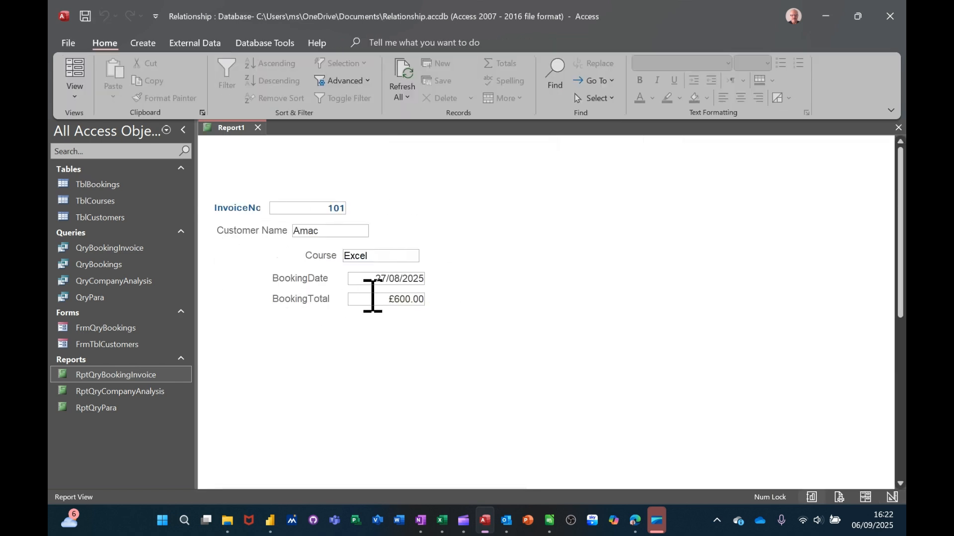
scroll(458, 283, down, 8)
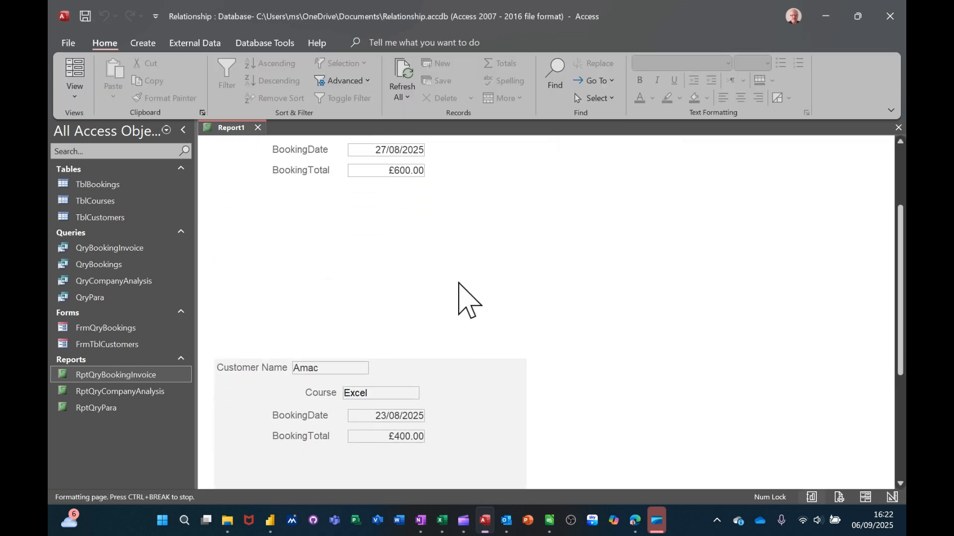
scroll(458, 284, up, 5)
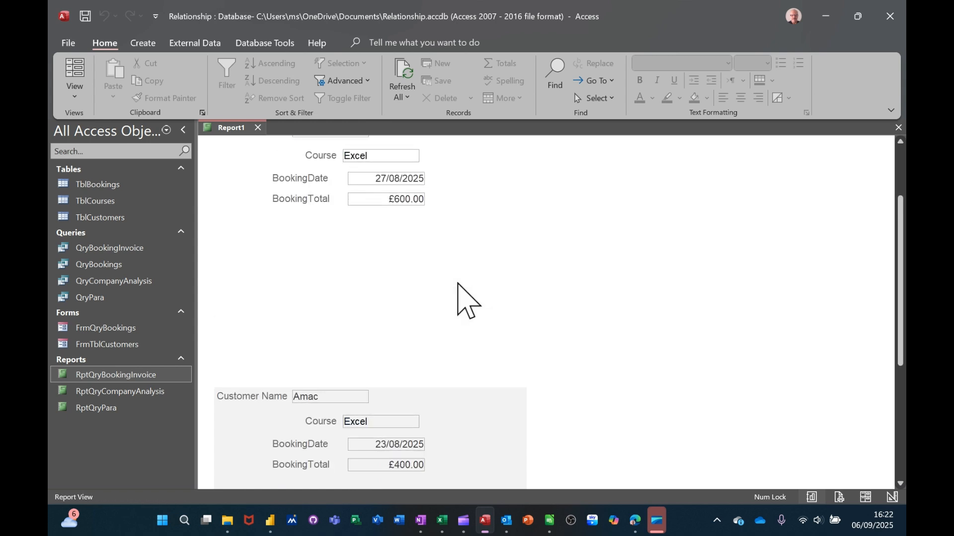
scroll(399, 248, up, 2)
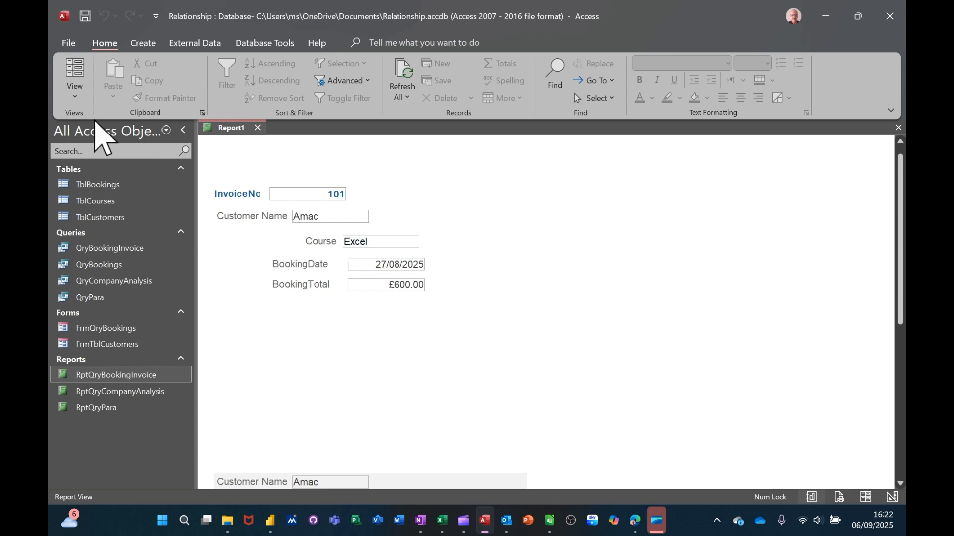
click(75, 92)
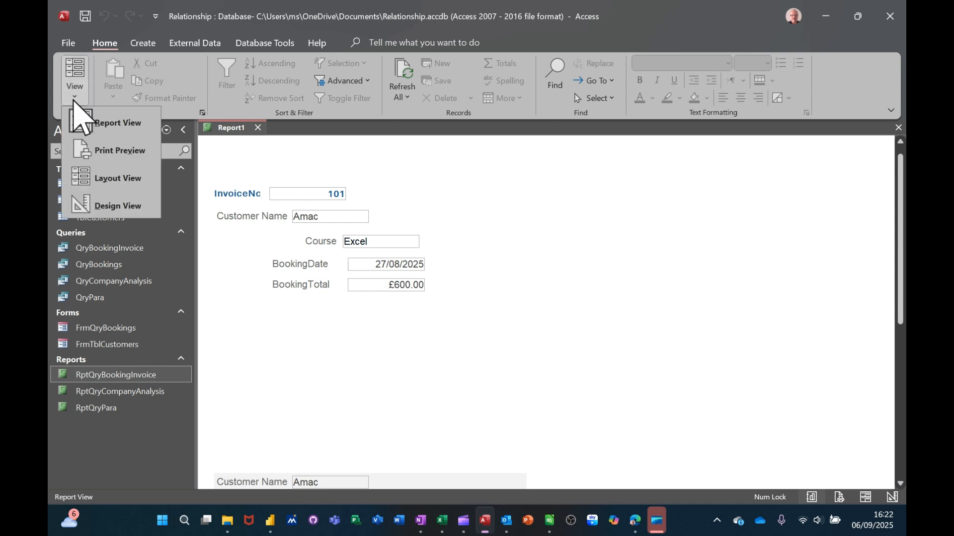
click(96, 211)
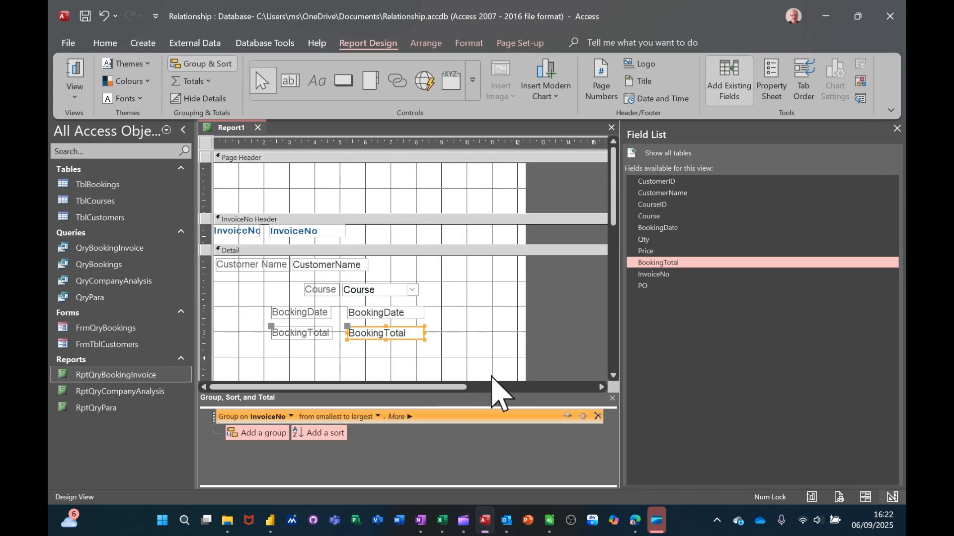
Step: Shrink the Detail section to end just below BookingTotal and add the PO field to the InvoiceNo Header, level with InvoiceNo
scroll(489, 377, down, 6)
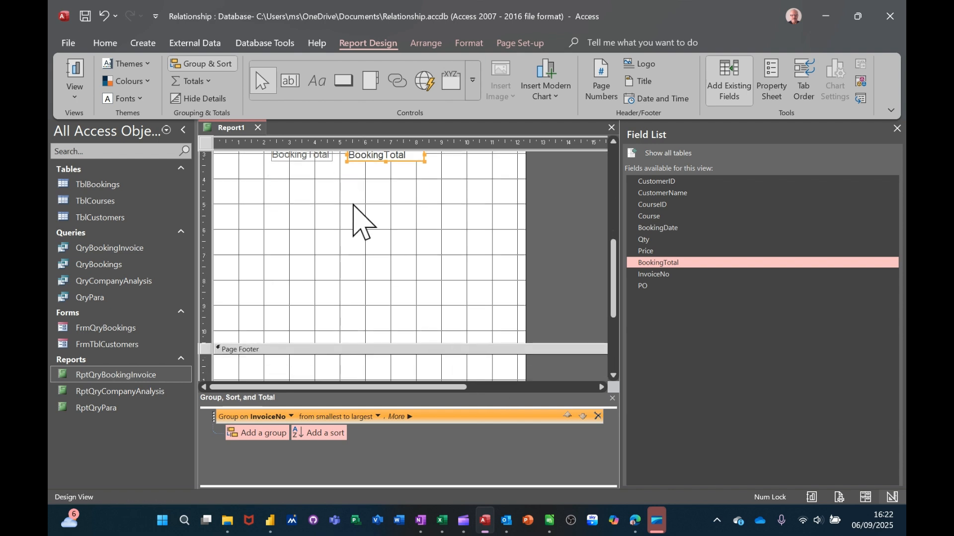
drag(388, 342, 426, 168)
scroll(454, 241, up, 4)
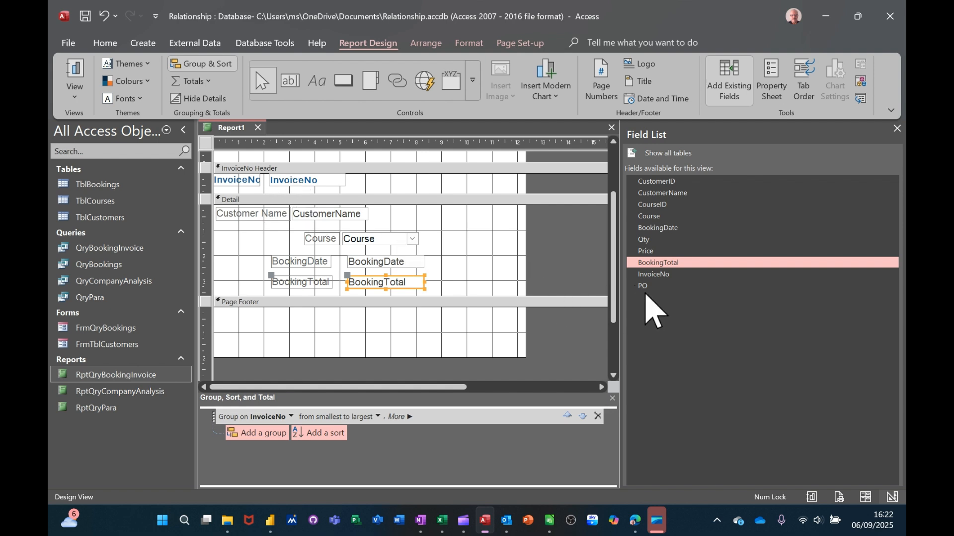
drag(658, 287, 470, 184)
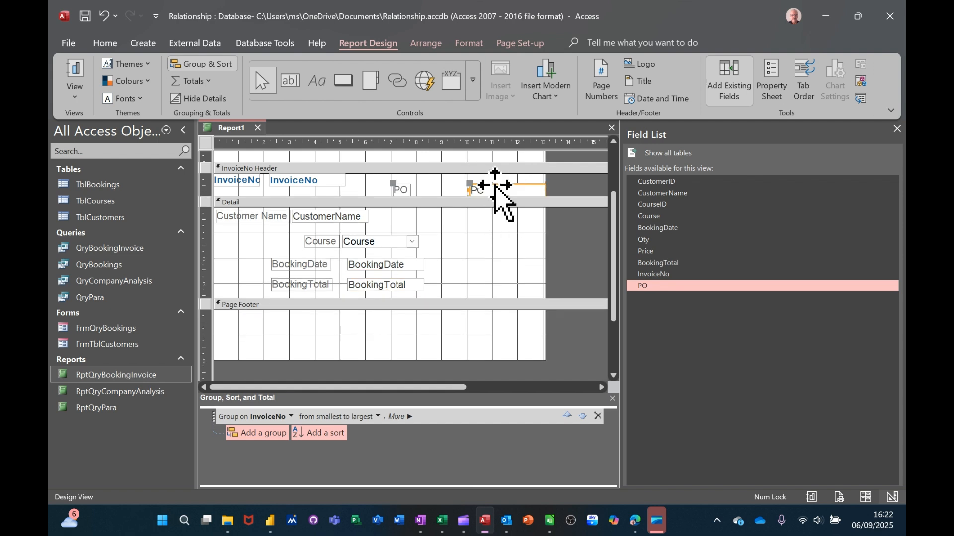
drag(495, 185, 491, 174)
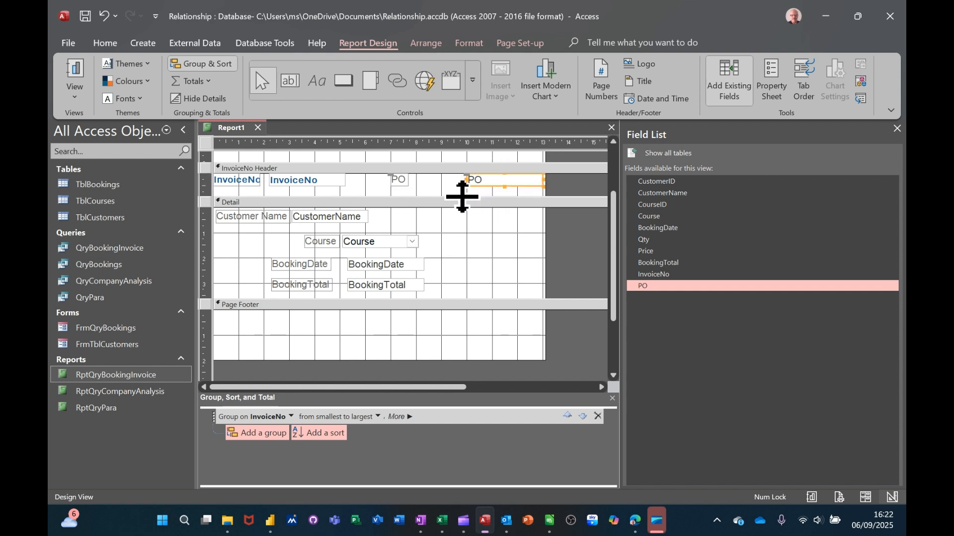
Step: Preview the report with the PO field and tighter Detail section for invoice number 101, and return to Design View
click(75, 72)
text(101)
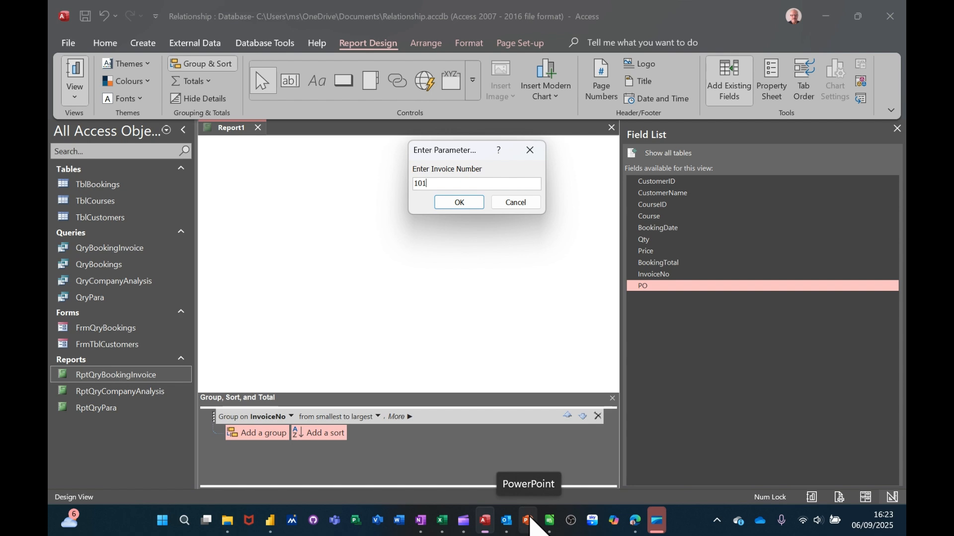
key(Return)
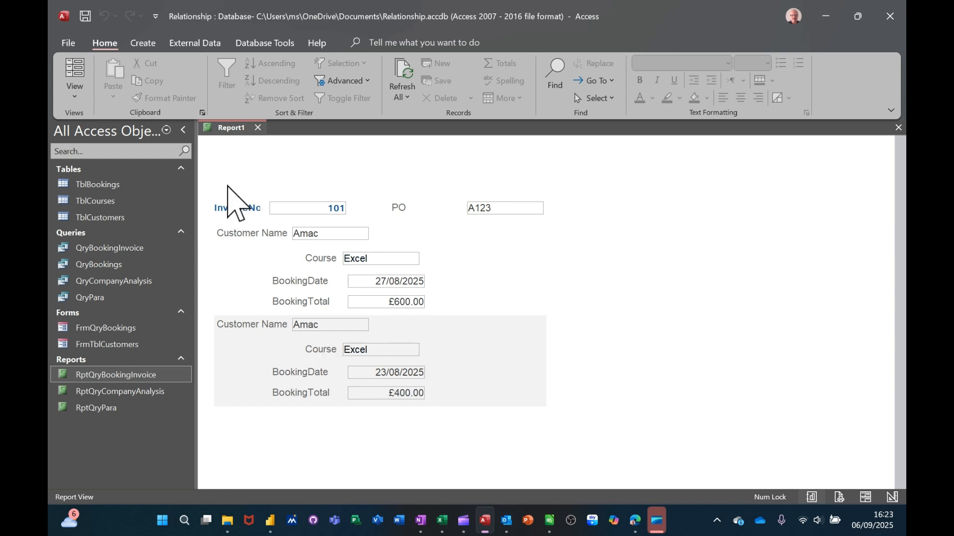
click(85, 76)
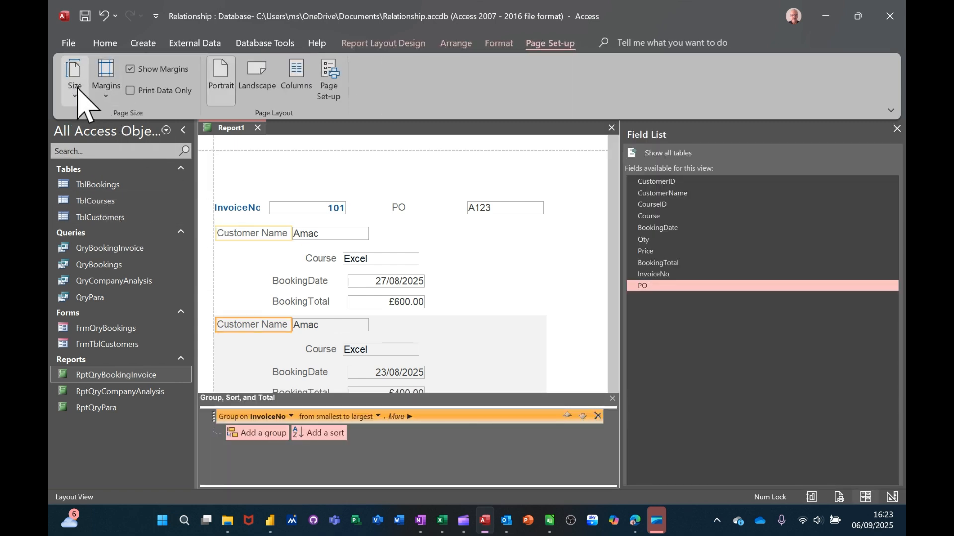
click(357, 44)
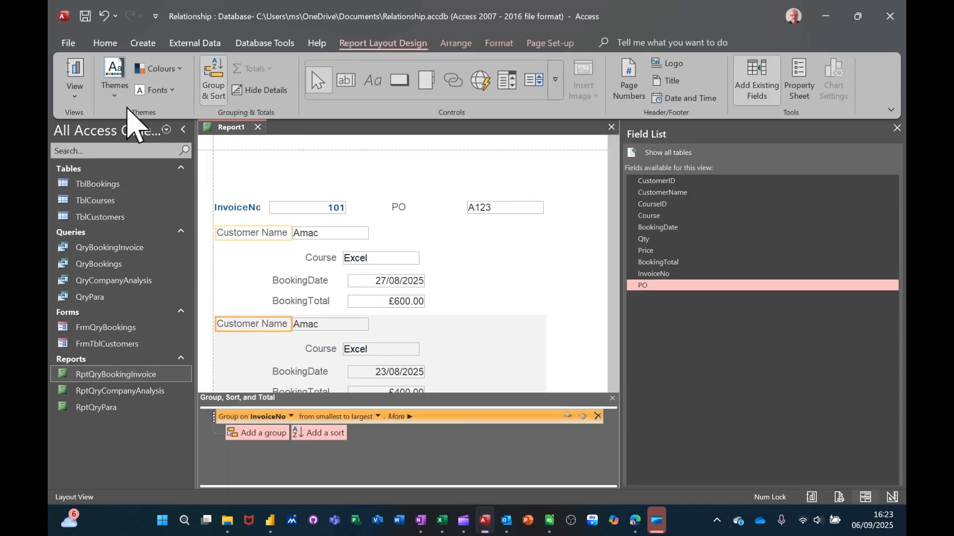
click(75, 97)
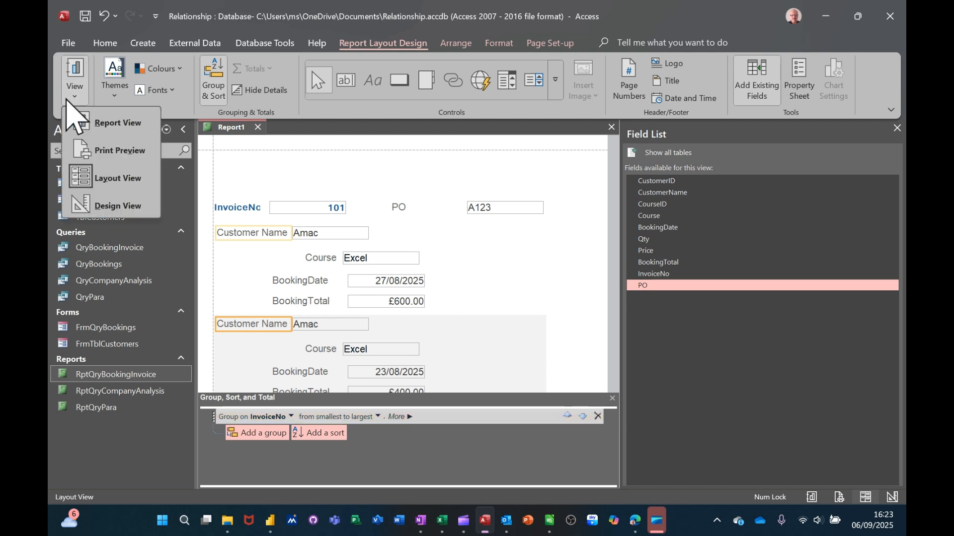
click(93, 204)
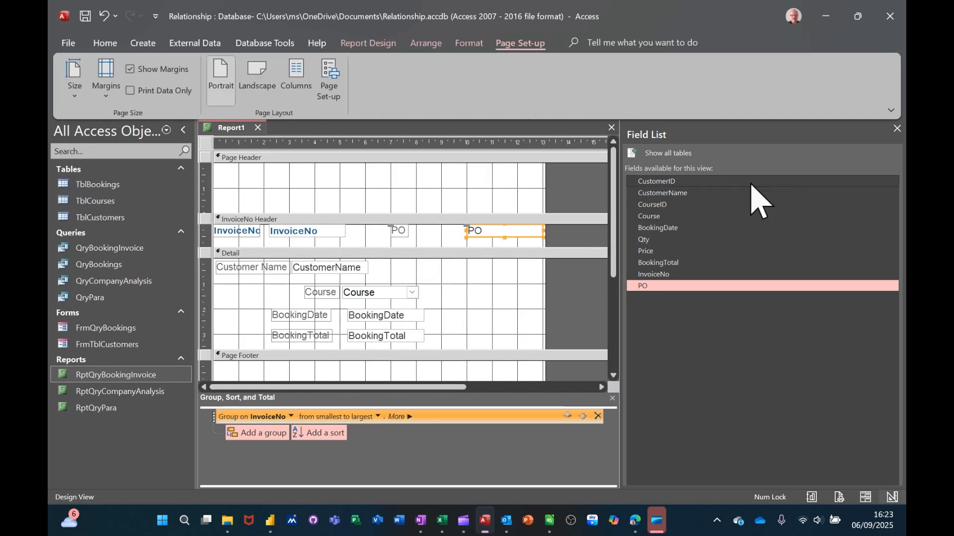
Step: Close the Field List and add a Sum grand total on BookingTotal through the InvoiceNo group's totals options
click(897, 129)
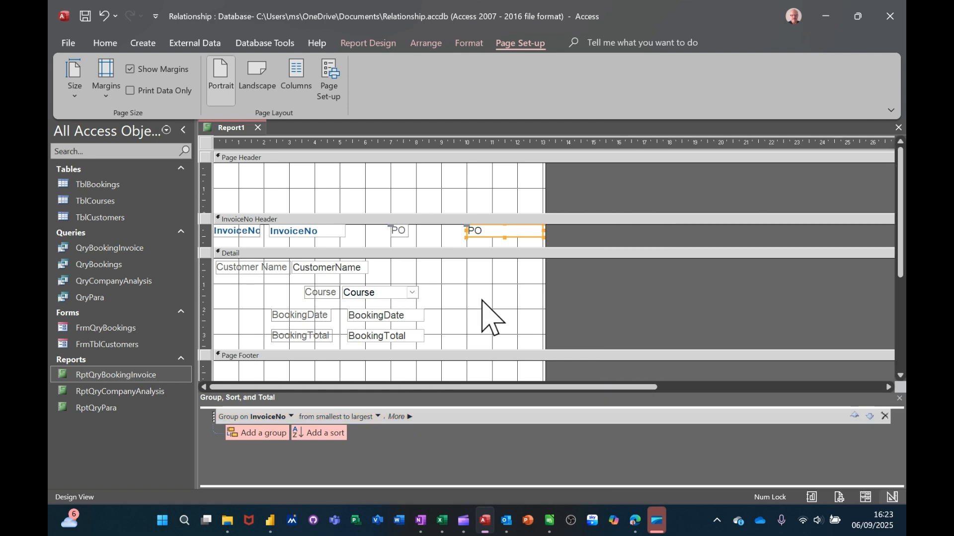
scroll(482, 301, down, 1)
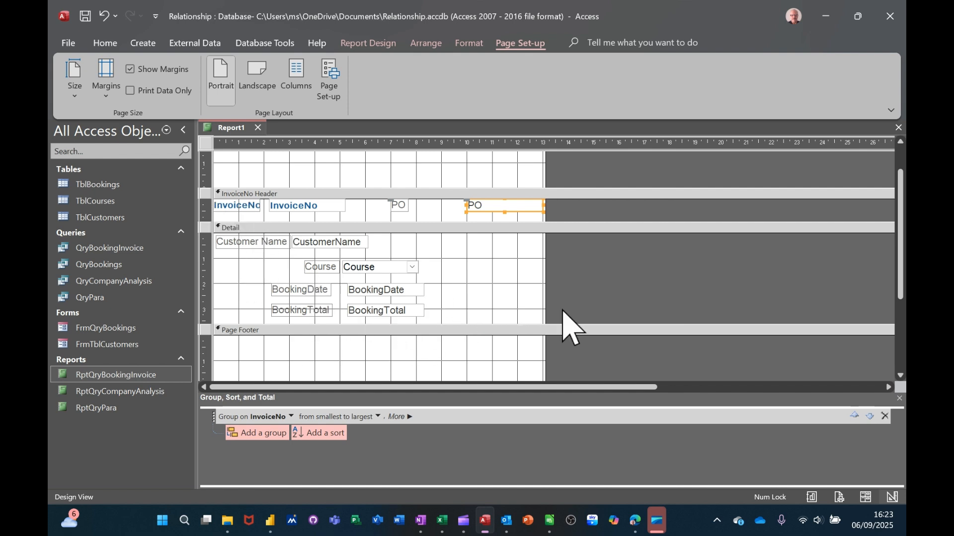
scroll(567, 325, down, 1)
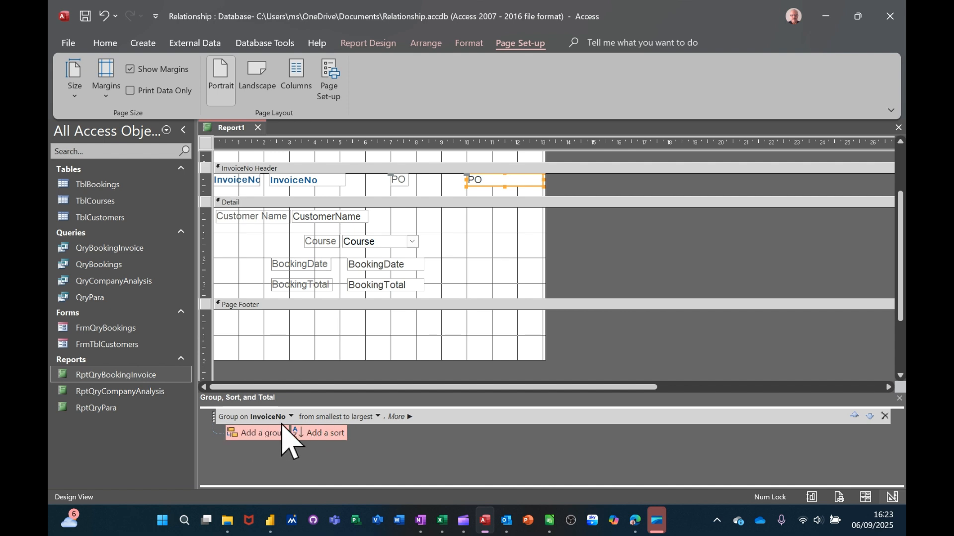
click(407, 417)
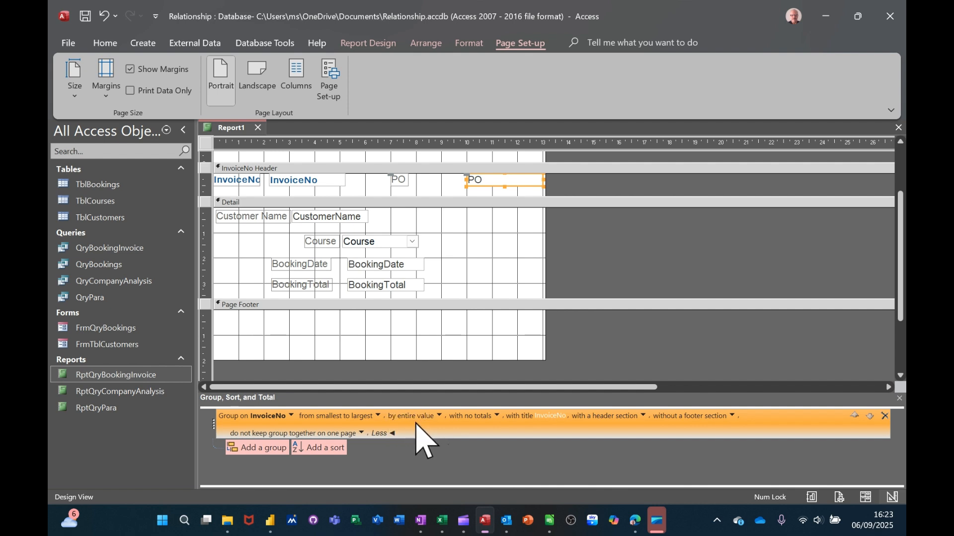
click(497, 417)
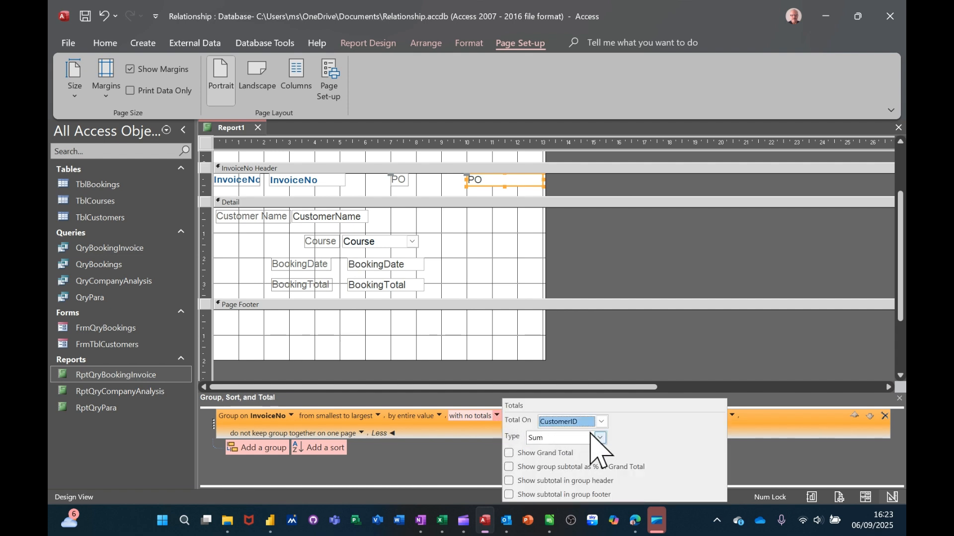
click(602, 422)
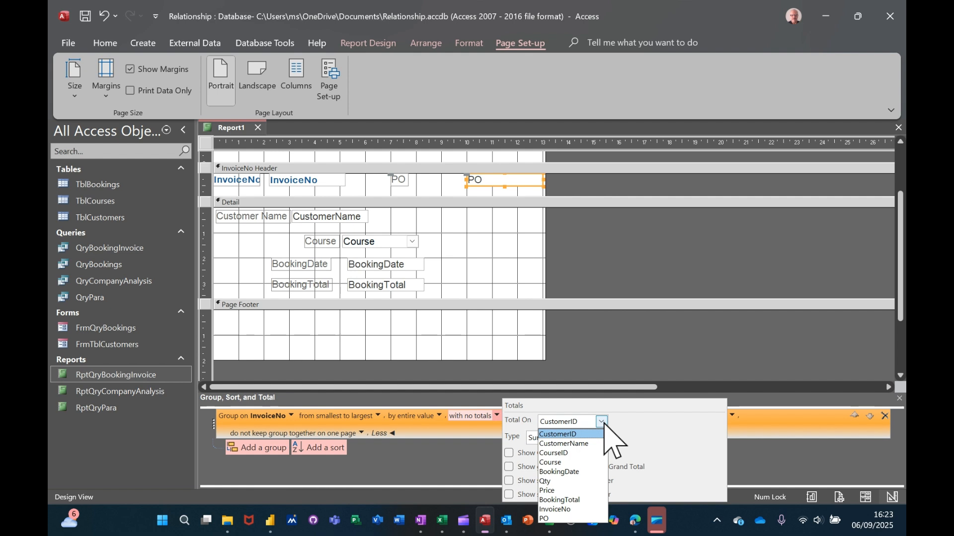
click(575, 500)
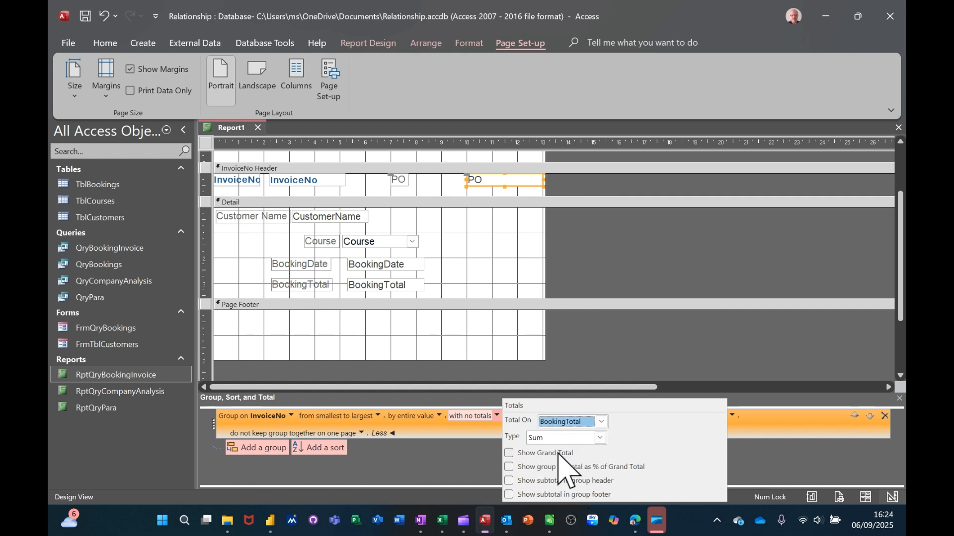
click(516, 455)
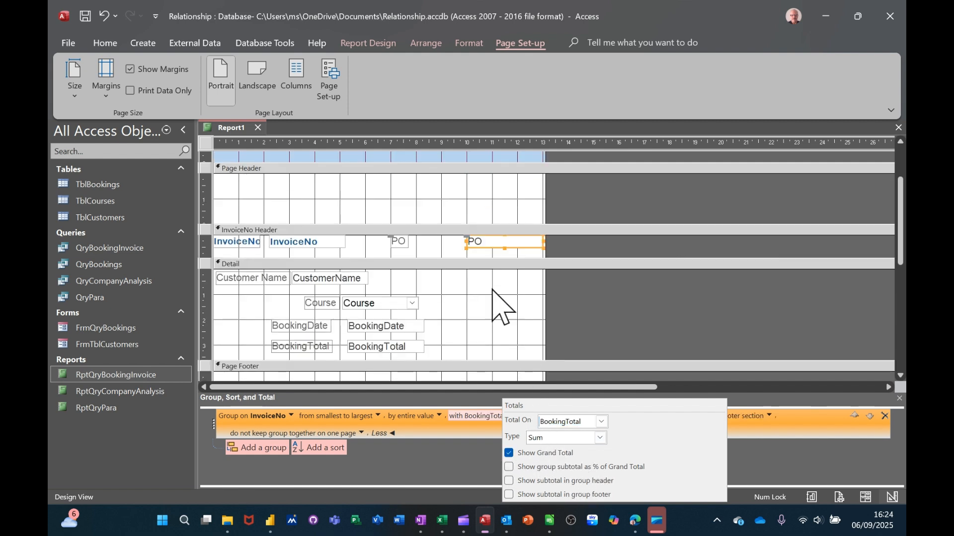
click(558, 311)
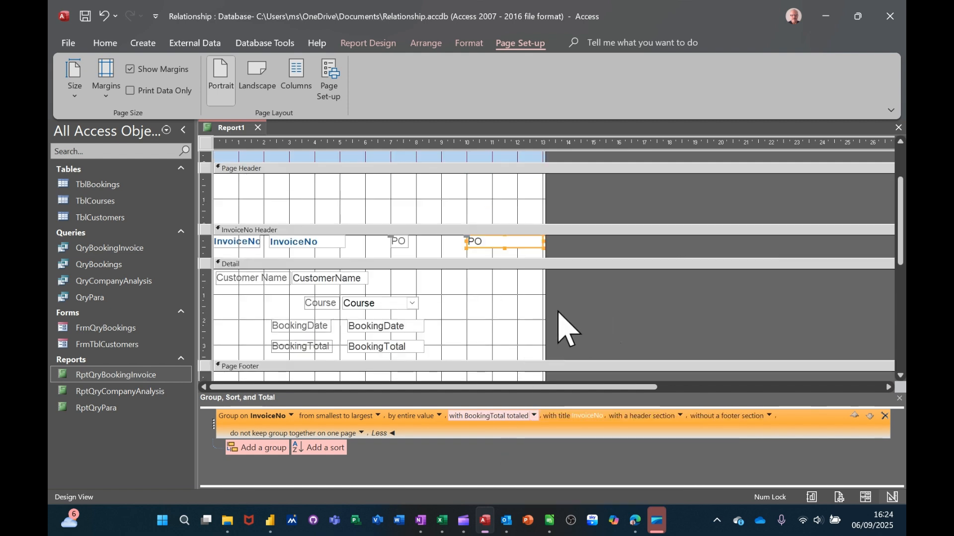
Step: Move the BookingTotal sum box in the Report Footer to about the 9 cm mark and collapse the Page Footer section
scroll(571, 313, down, 1)
scroll(571, 313, down, 3)
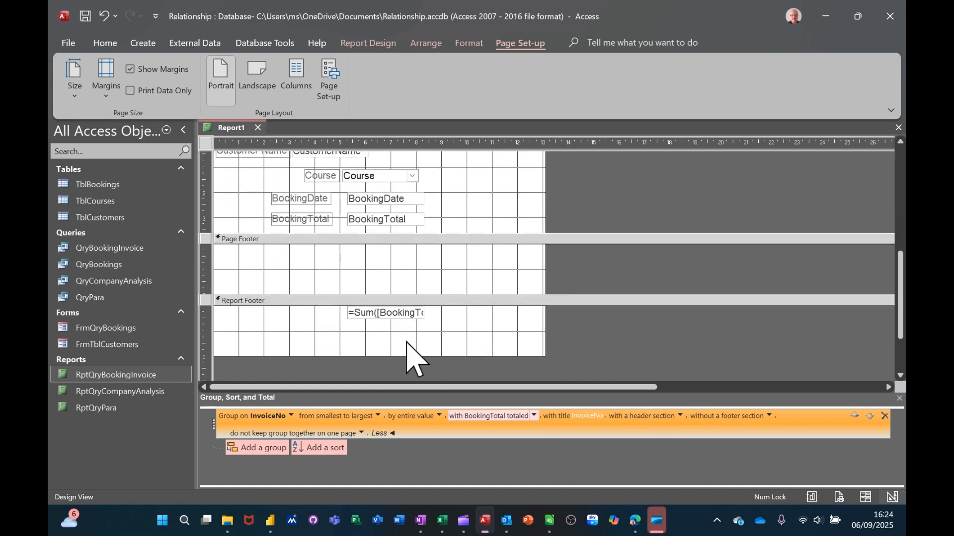
drag(393, 317, 484, 317)
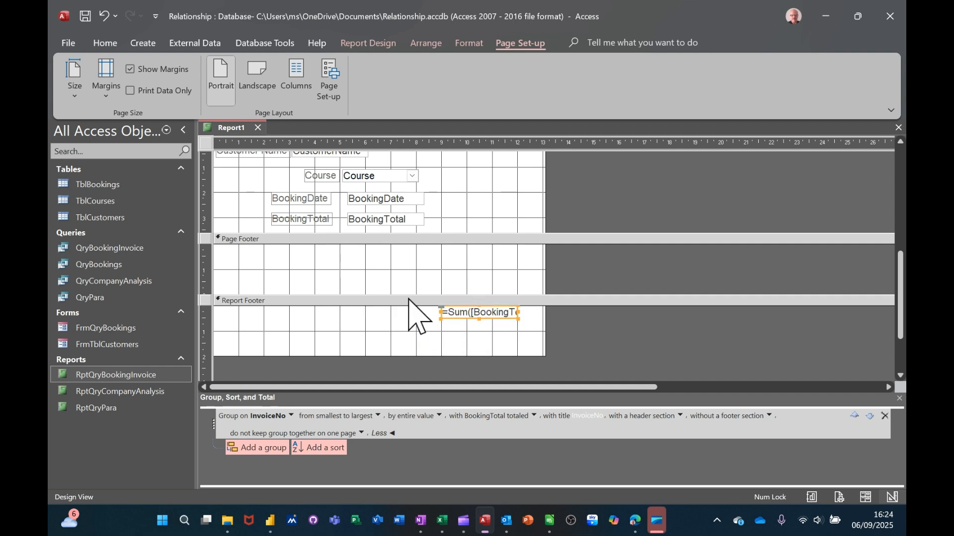
drag(411, 294, 431, 249)
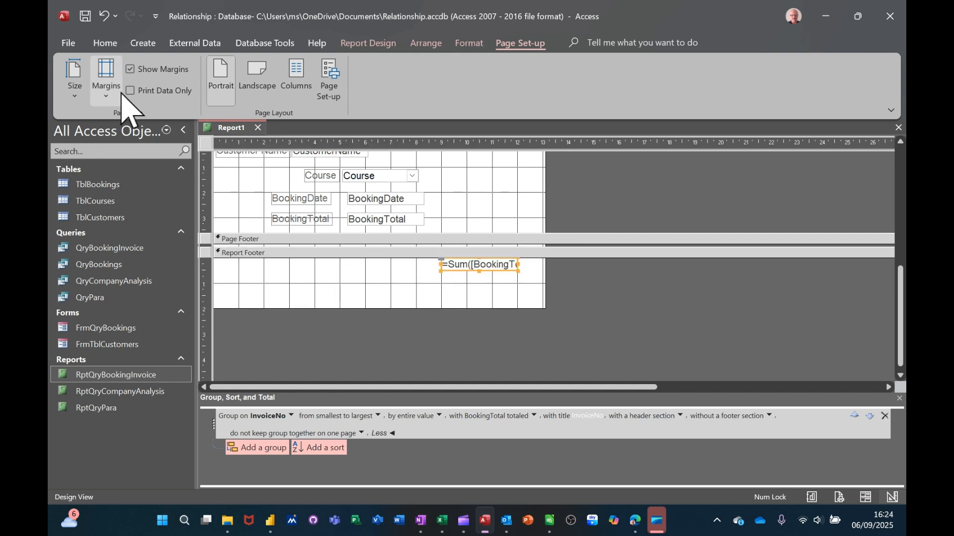
Step: Preview the report's BookingTotal grand total for invoice number 101 in Report View and return to Design View
click(348, 46)
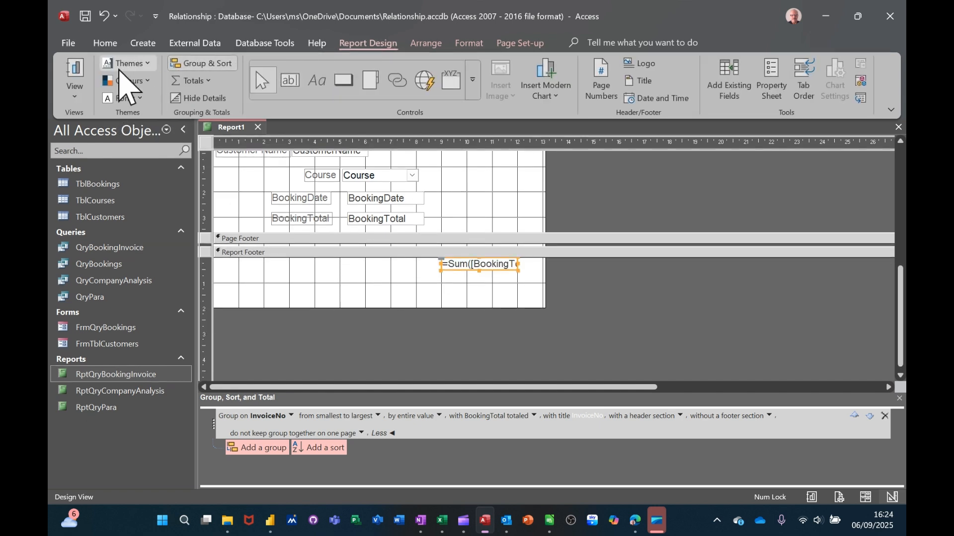
click(78, 72)
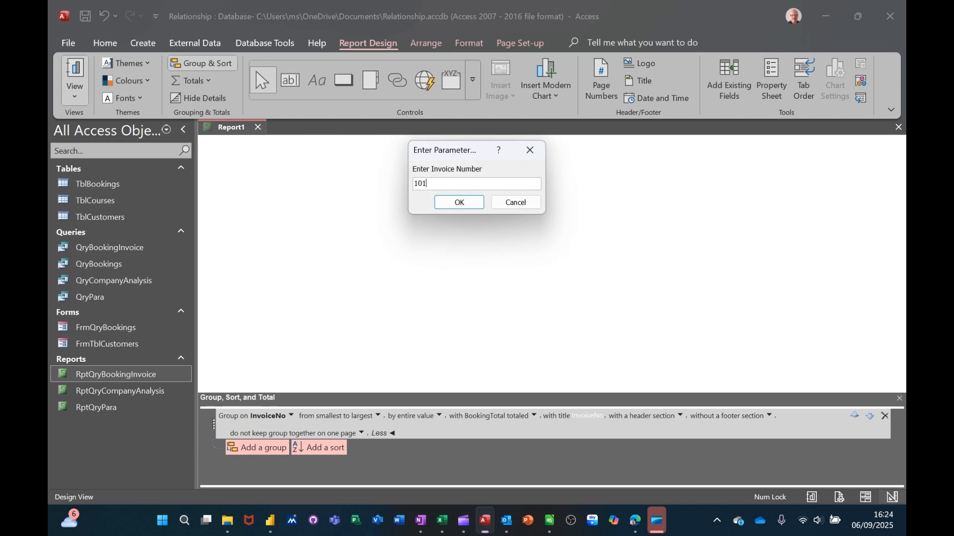
text(101)
click(459, 202)
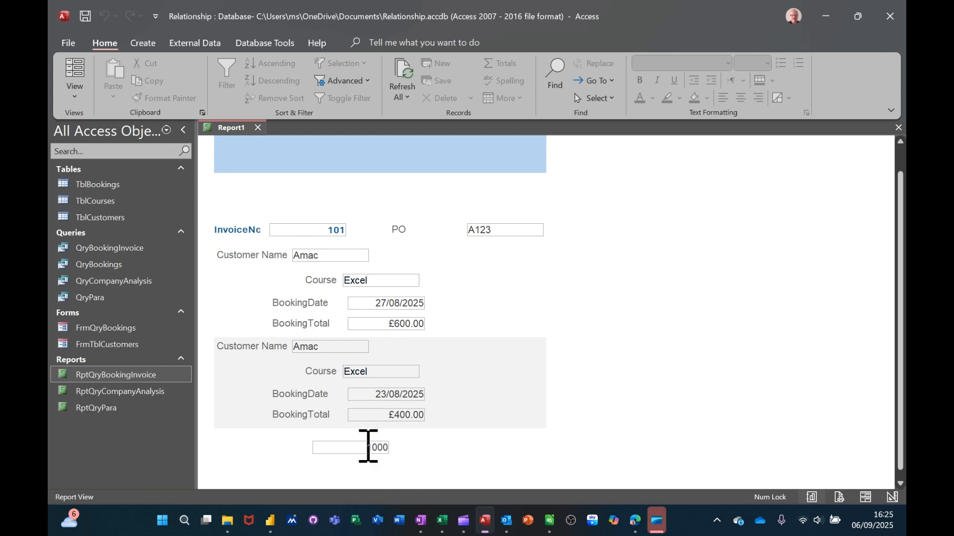
click(75, 95)
click(113, 208)
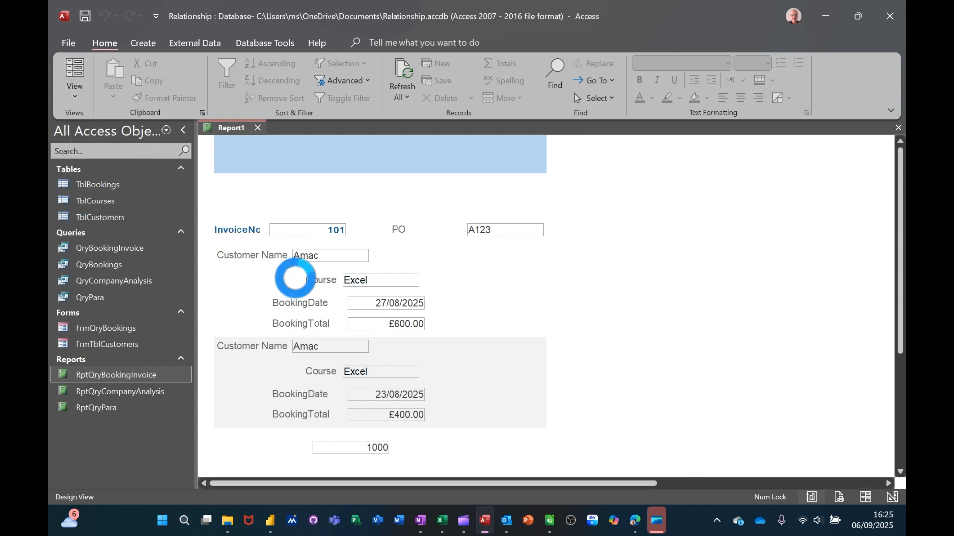
Step: Reposition the BookingTotal sum box within the Report Footer so it starts at about the 8 cm mark
scroll(457, 347, down, 5)
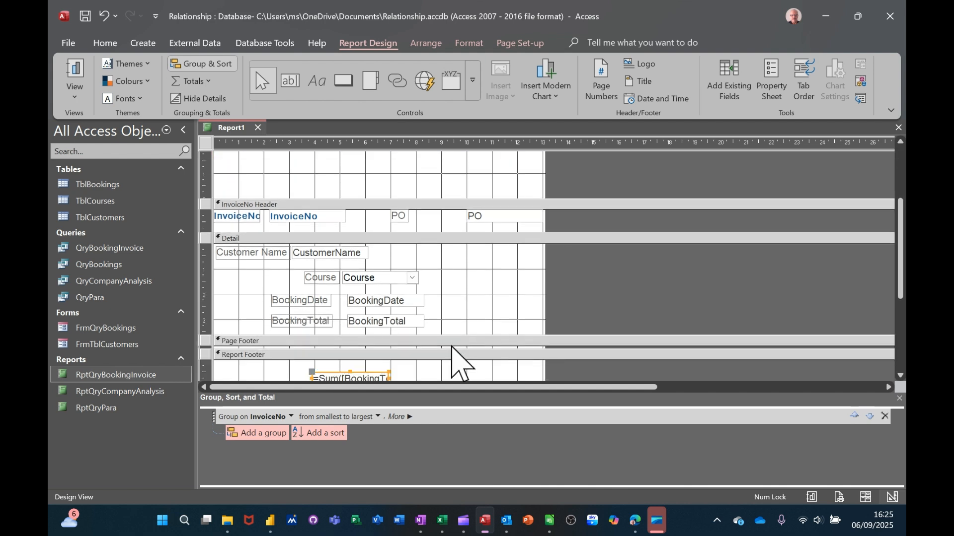
drag(372, 330, 477, 335)
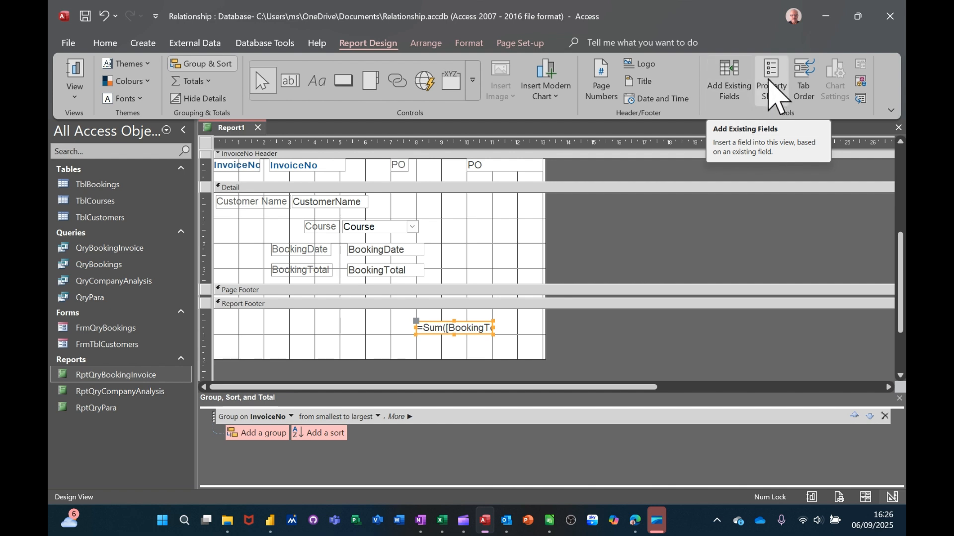
Step: Open the Format property of the BookingTotal sum box in the Report Footer
click(771, 82)
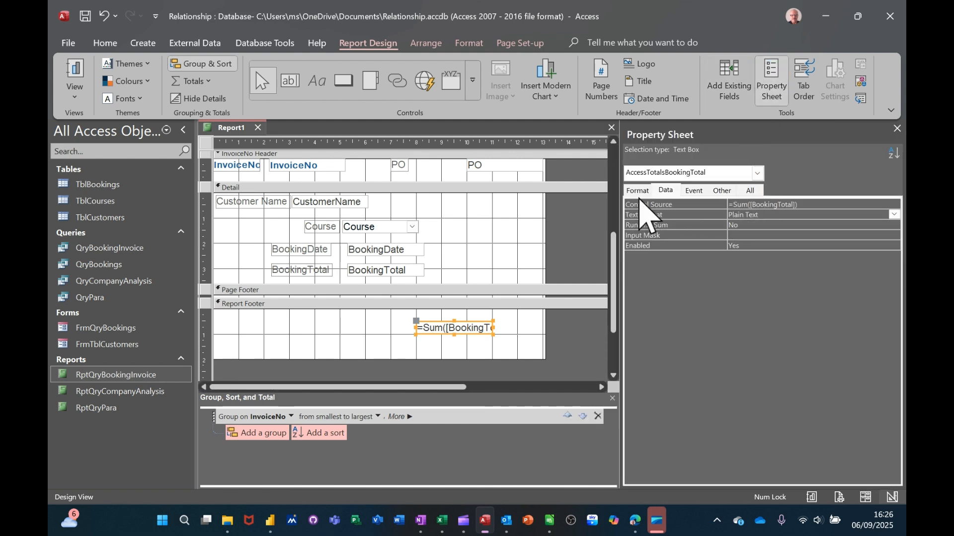
click(637, 191)
click(755, 207)
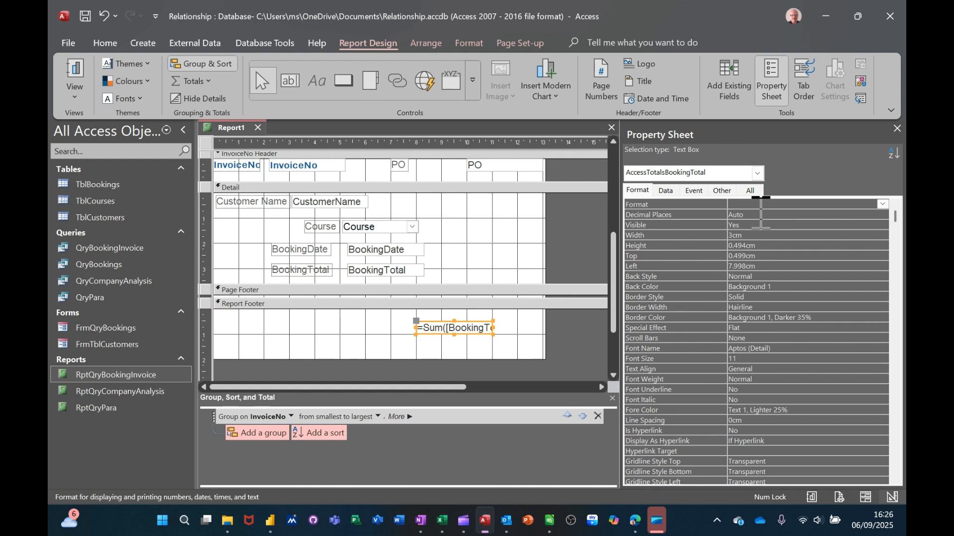
Step: Check the whole report for invoice number 101 in Report View, including its empty header, and return to Design View
click(75, 75)
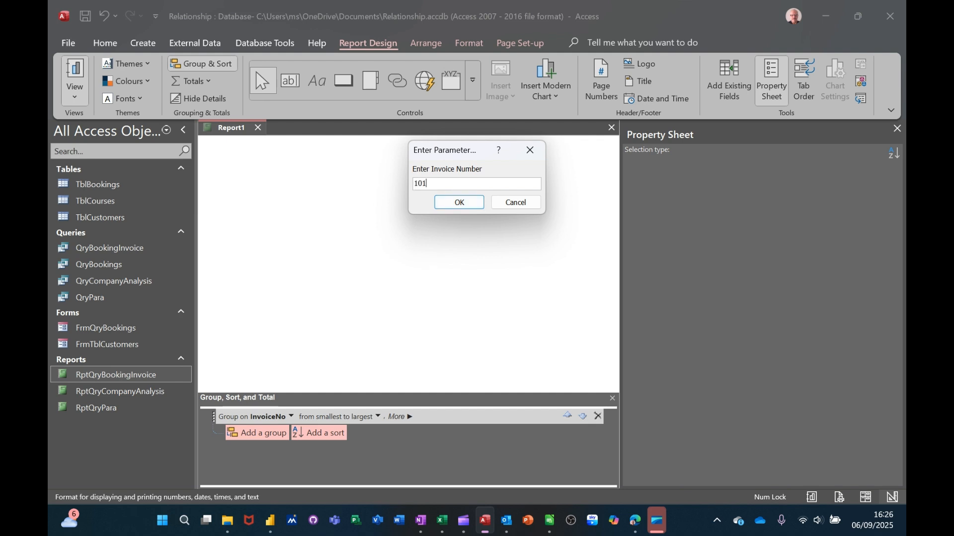
text(101)
key(Return)
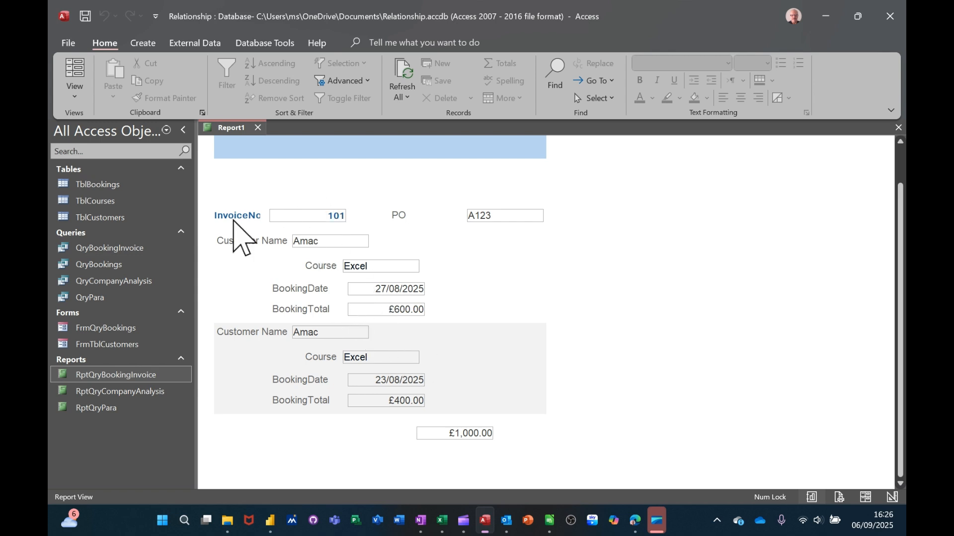
scroll(367, 199, up, 2)
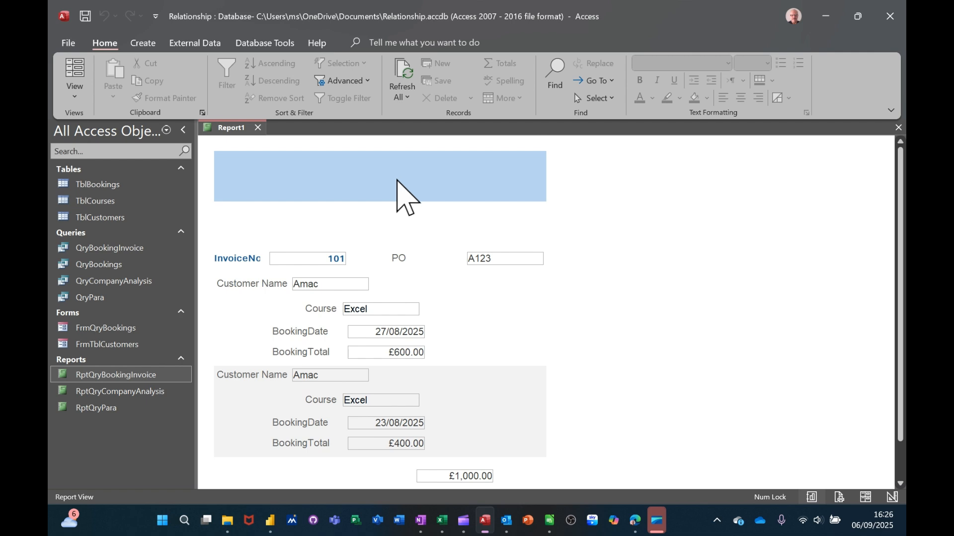
click(74, 97)
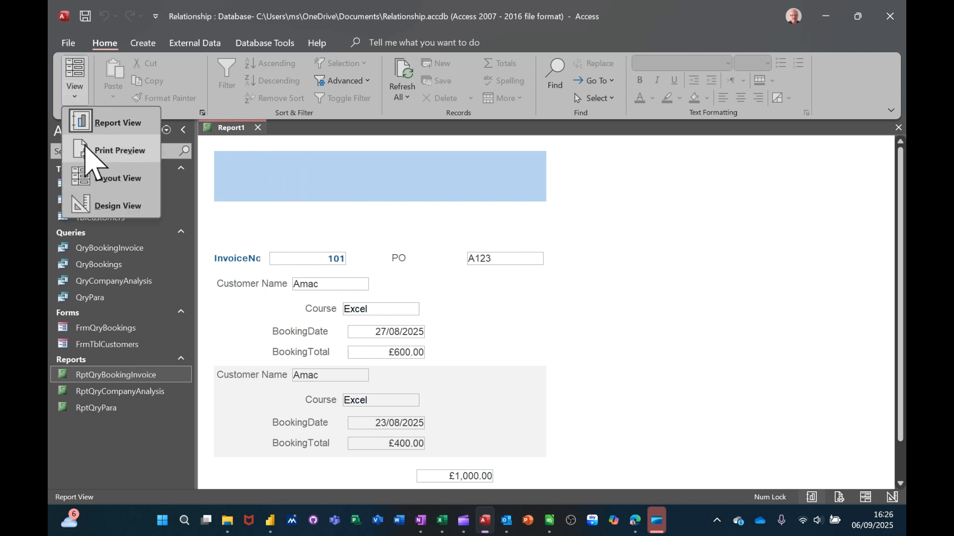
click(103, 206)
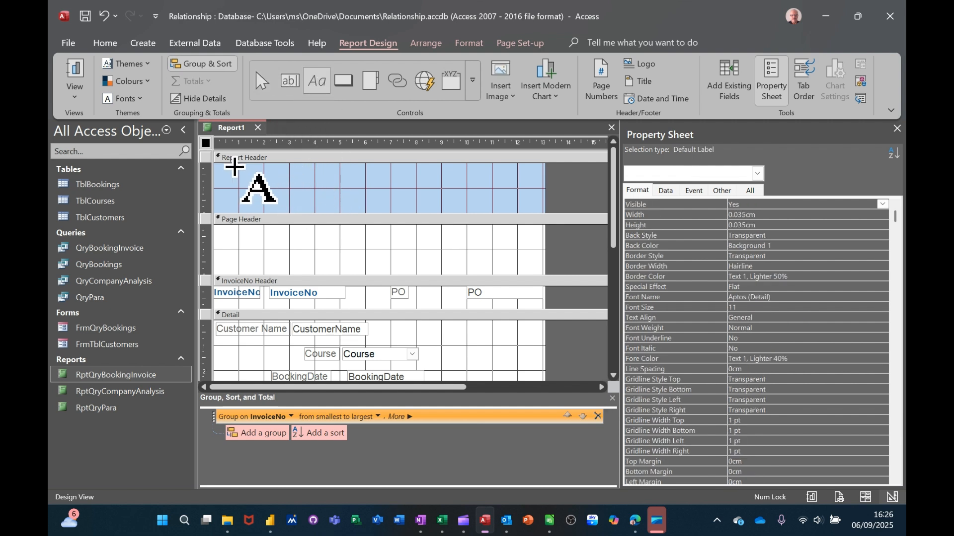
Step: Add a "My Invoice" label about 10 cm by 1.6 cm in the Report Header, with font size 24 and centred text
drag(230, 171, 485, 211)
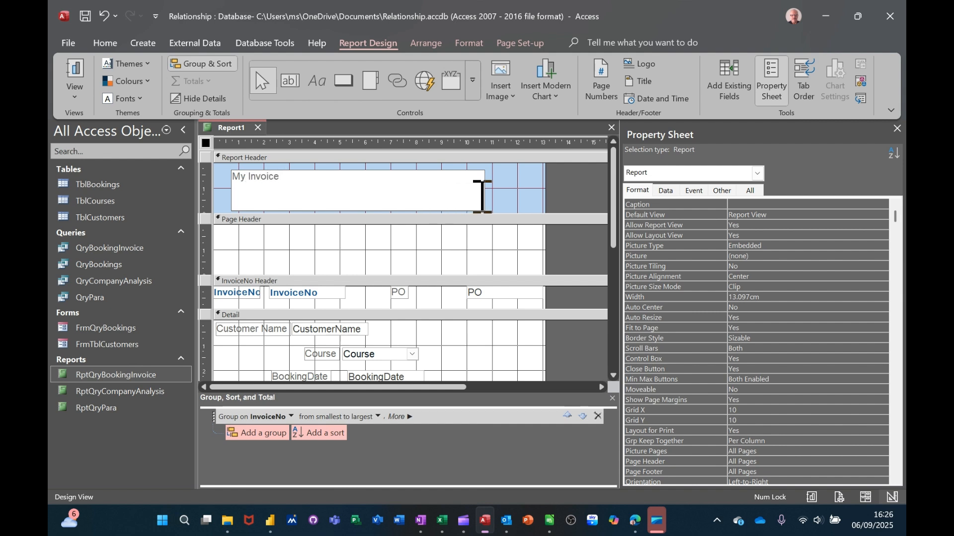
click(511, 206)
click(445, 195)
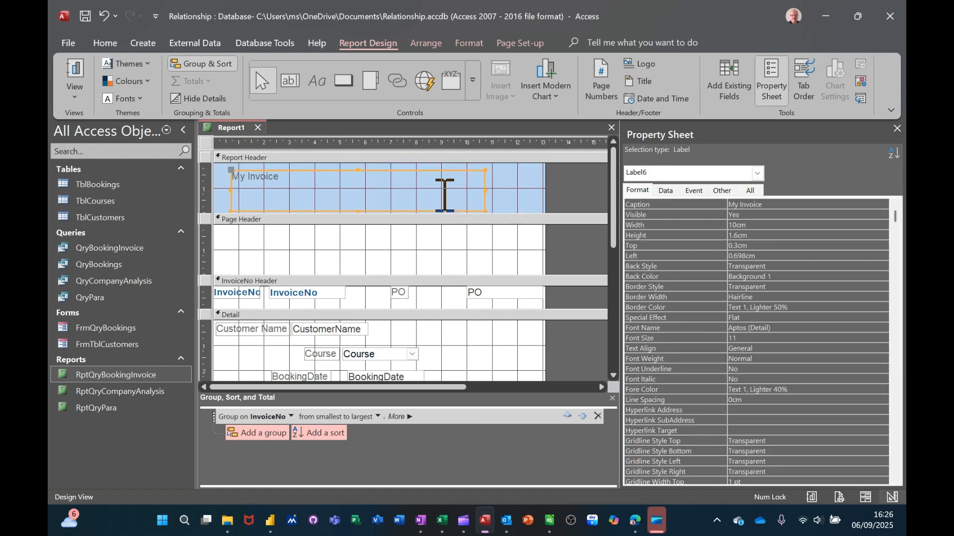
click(464, 44)
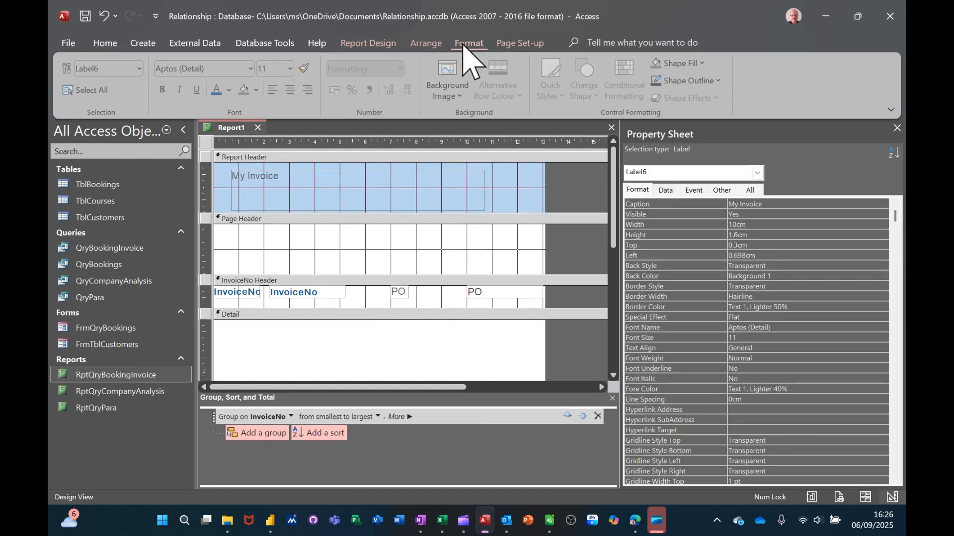
click(291, 68)
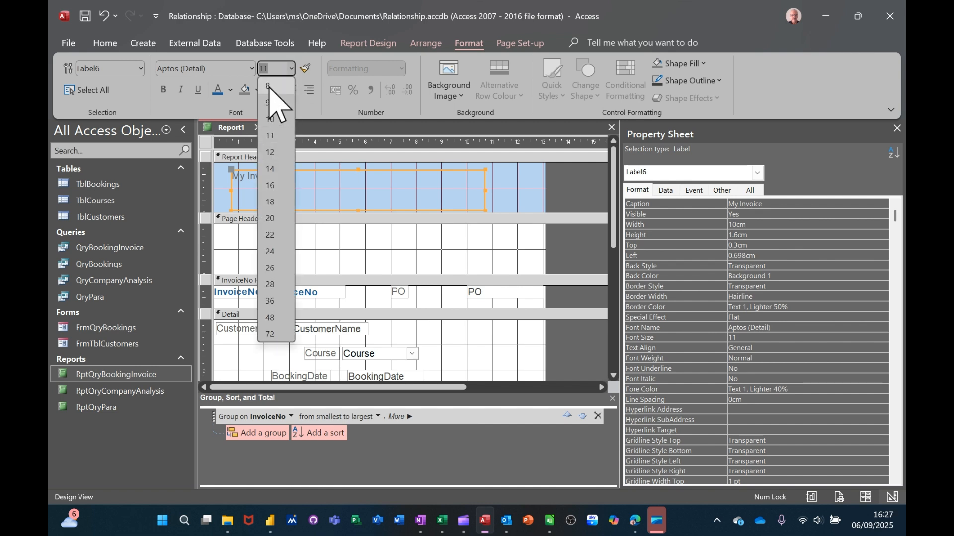
click(271, 253)
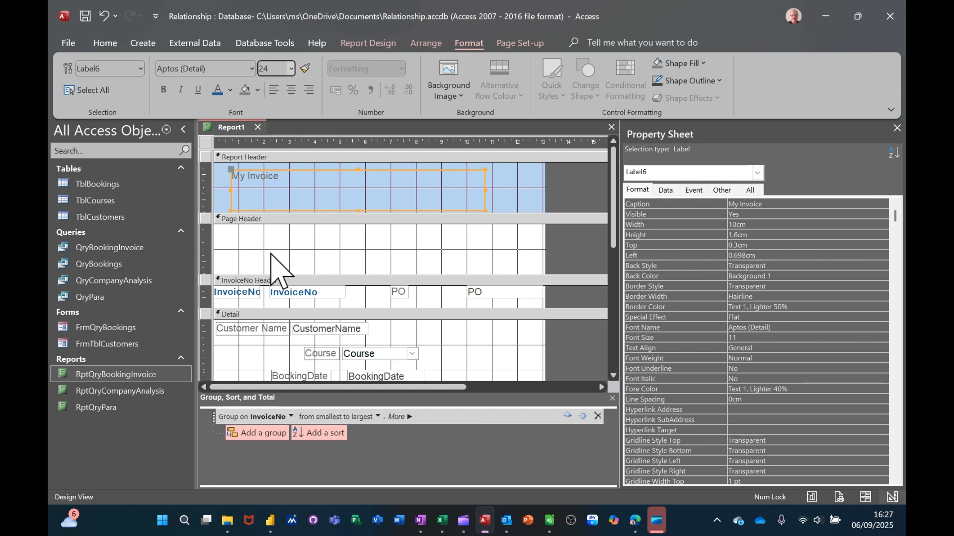
click(291, 89)
Step: Collapse the Page Header section to a height of 0 cm
click(377, 256)
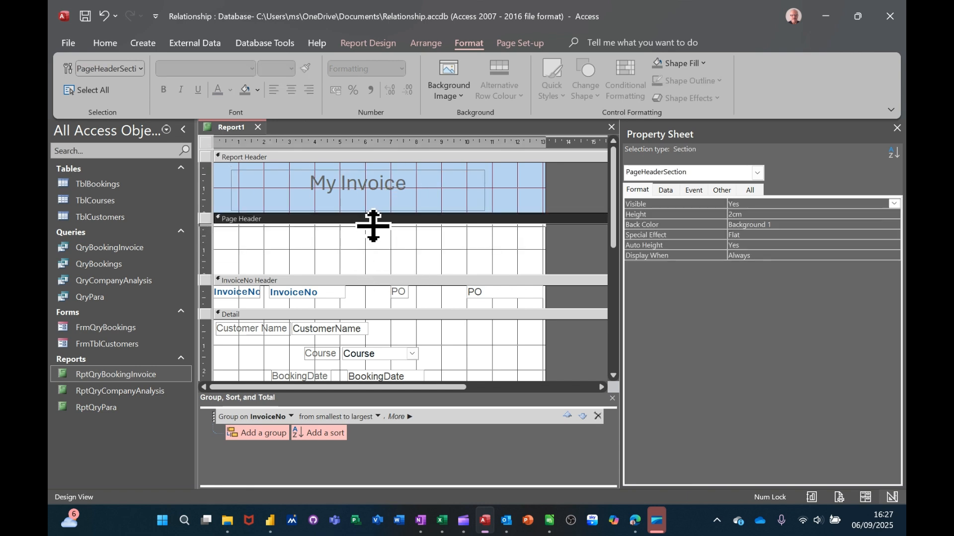
drag(376, 275, 375, 221)
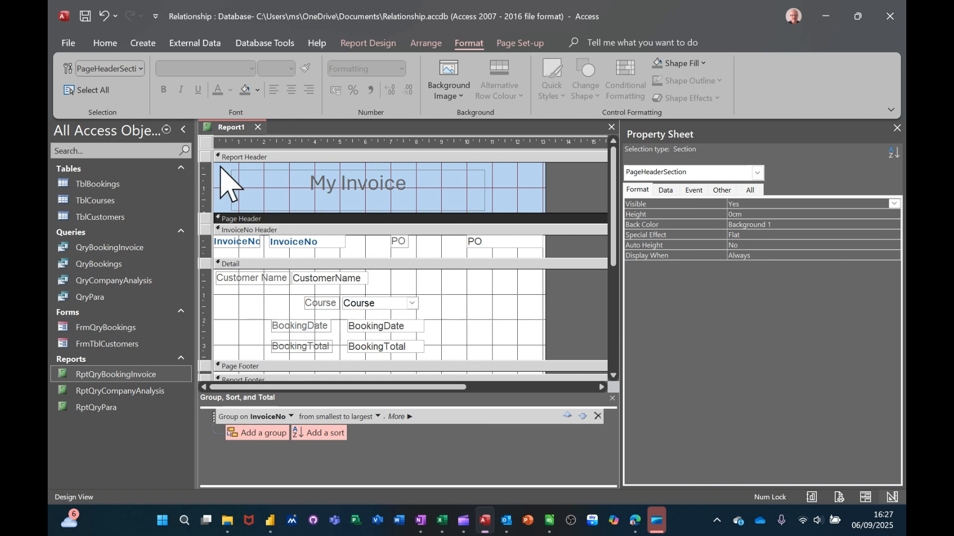
Step: Show the report with its "My Invoice" heading in Report View for invoice number 101
click(350, 44)
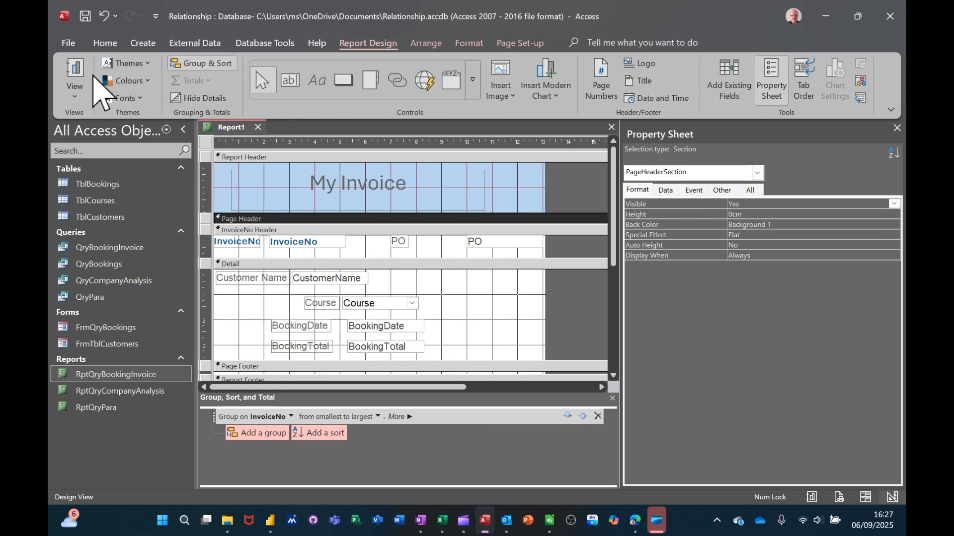
click(78, 75)
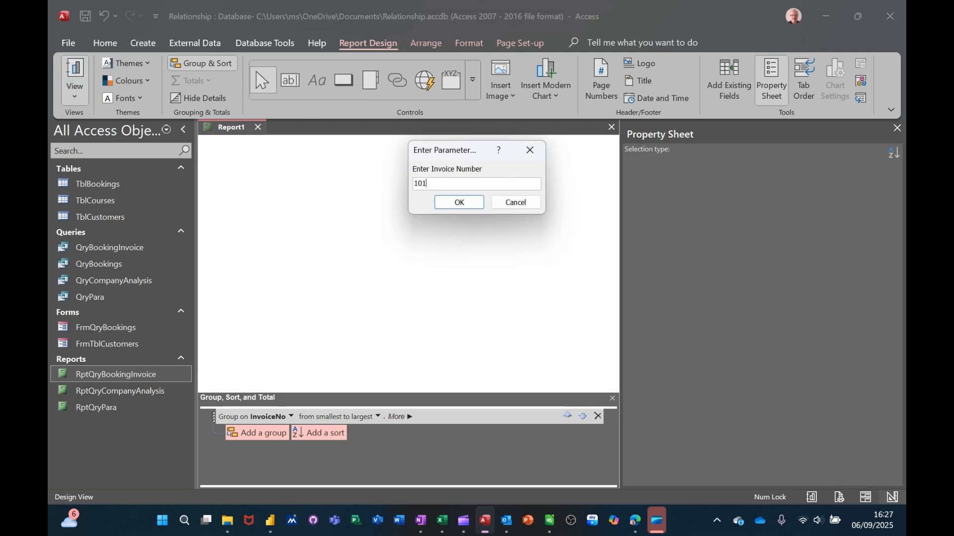
key(Return)
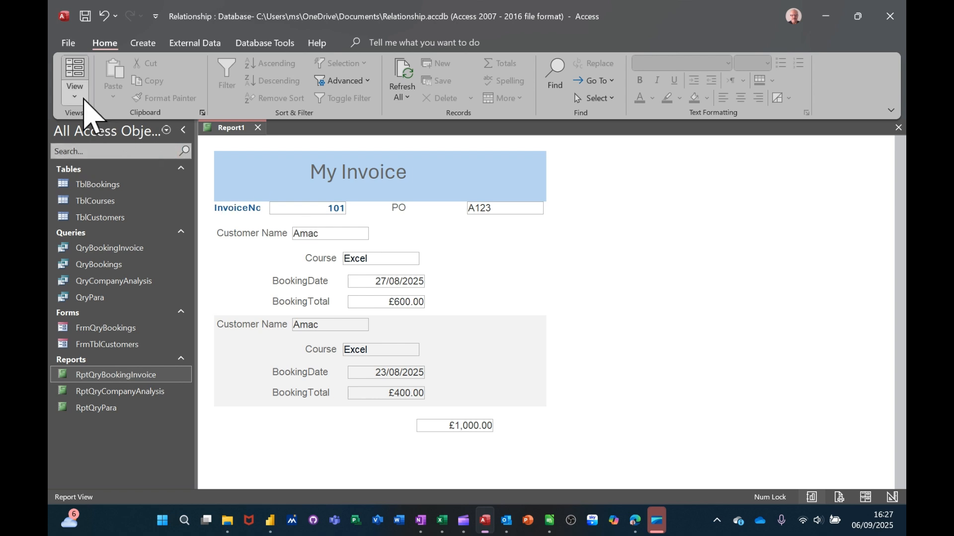
Step: Inspect the invoice's full-page layout in Print Preview and close the preview
click(73, 96)
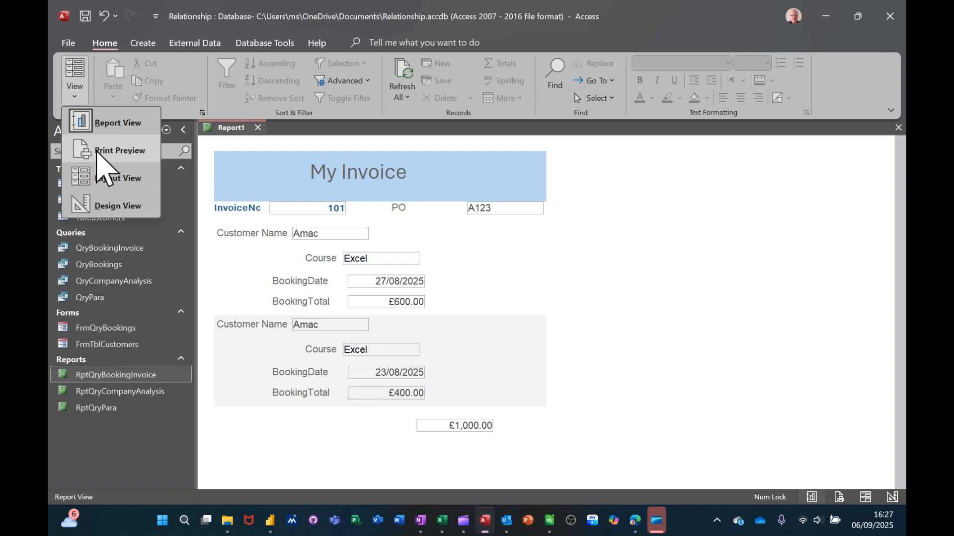
click(98, 153)
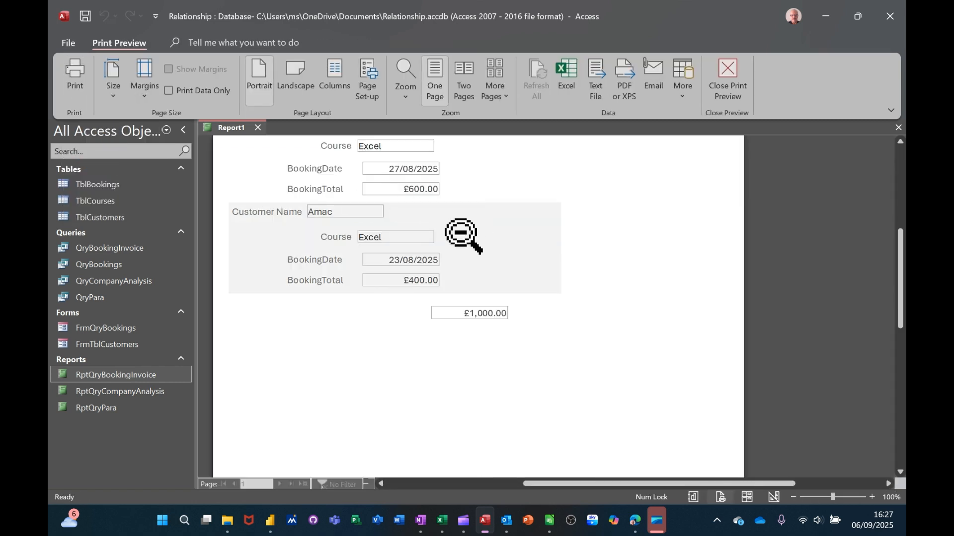
click(462, 233)
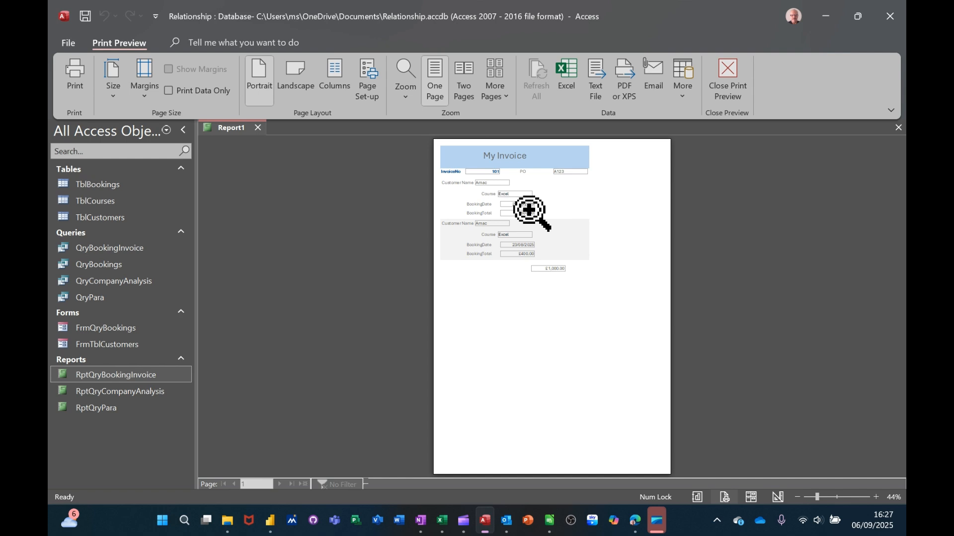
click(726, 69)
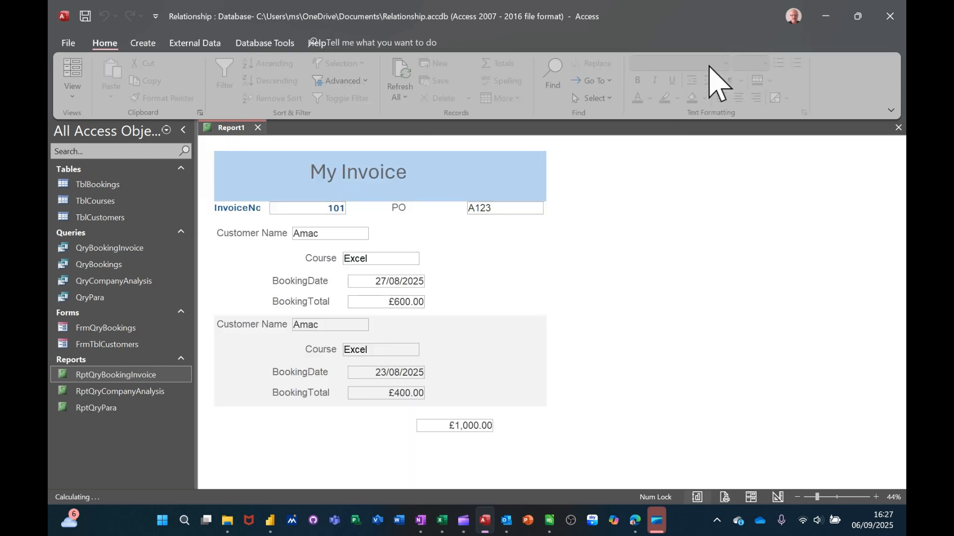